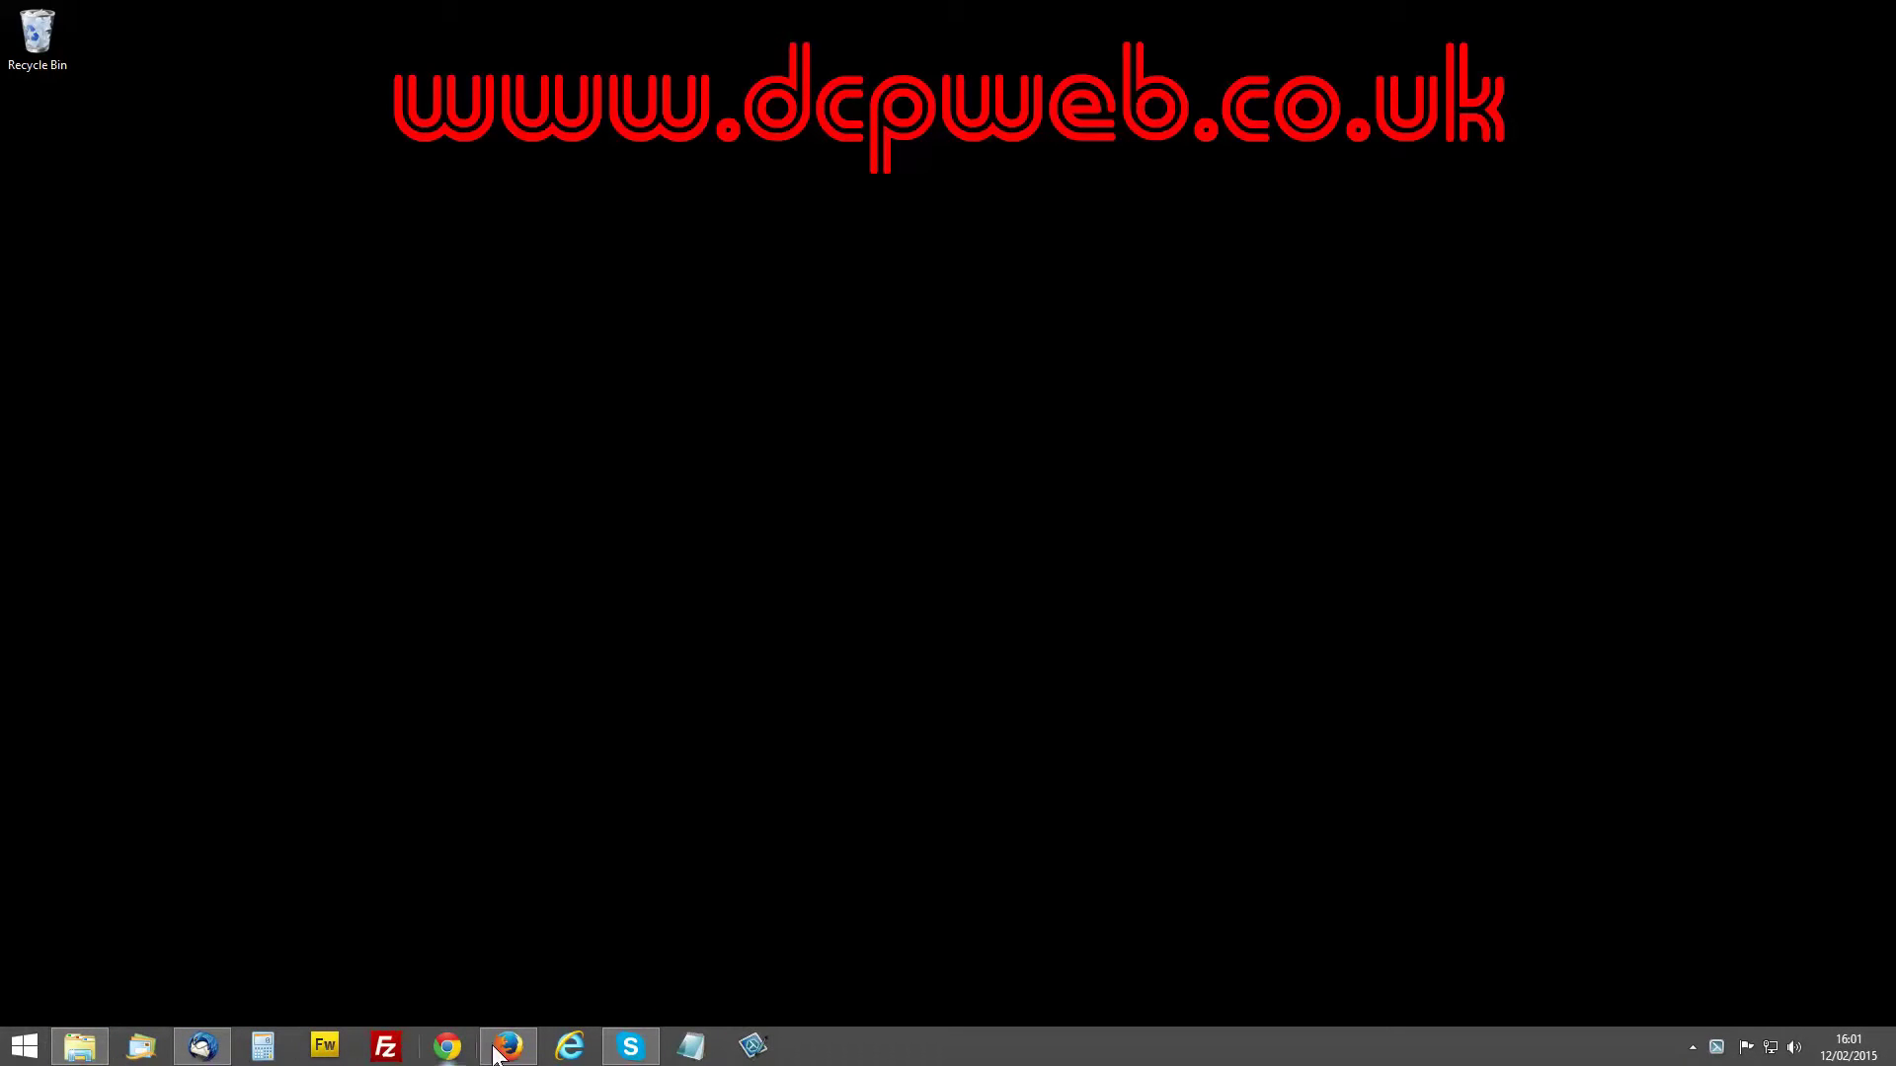
Open the Windows 8 Start screen from the taskbar Start button.
click(24, 1045)
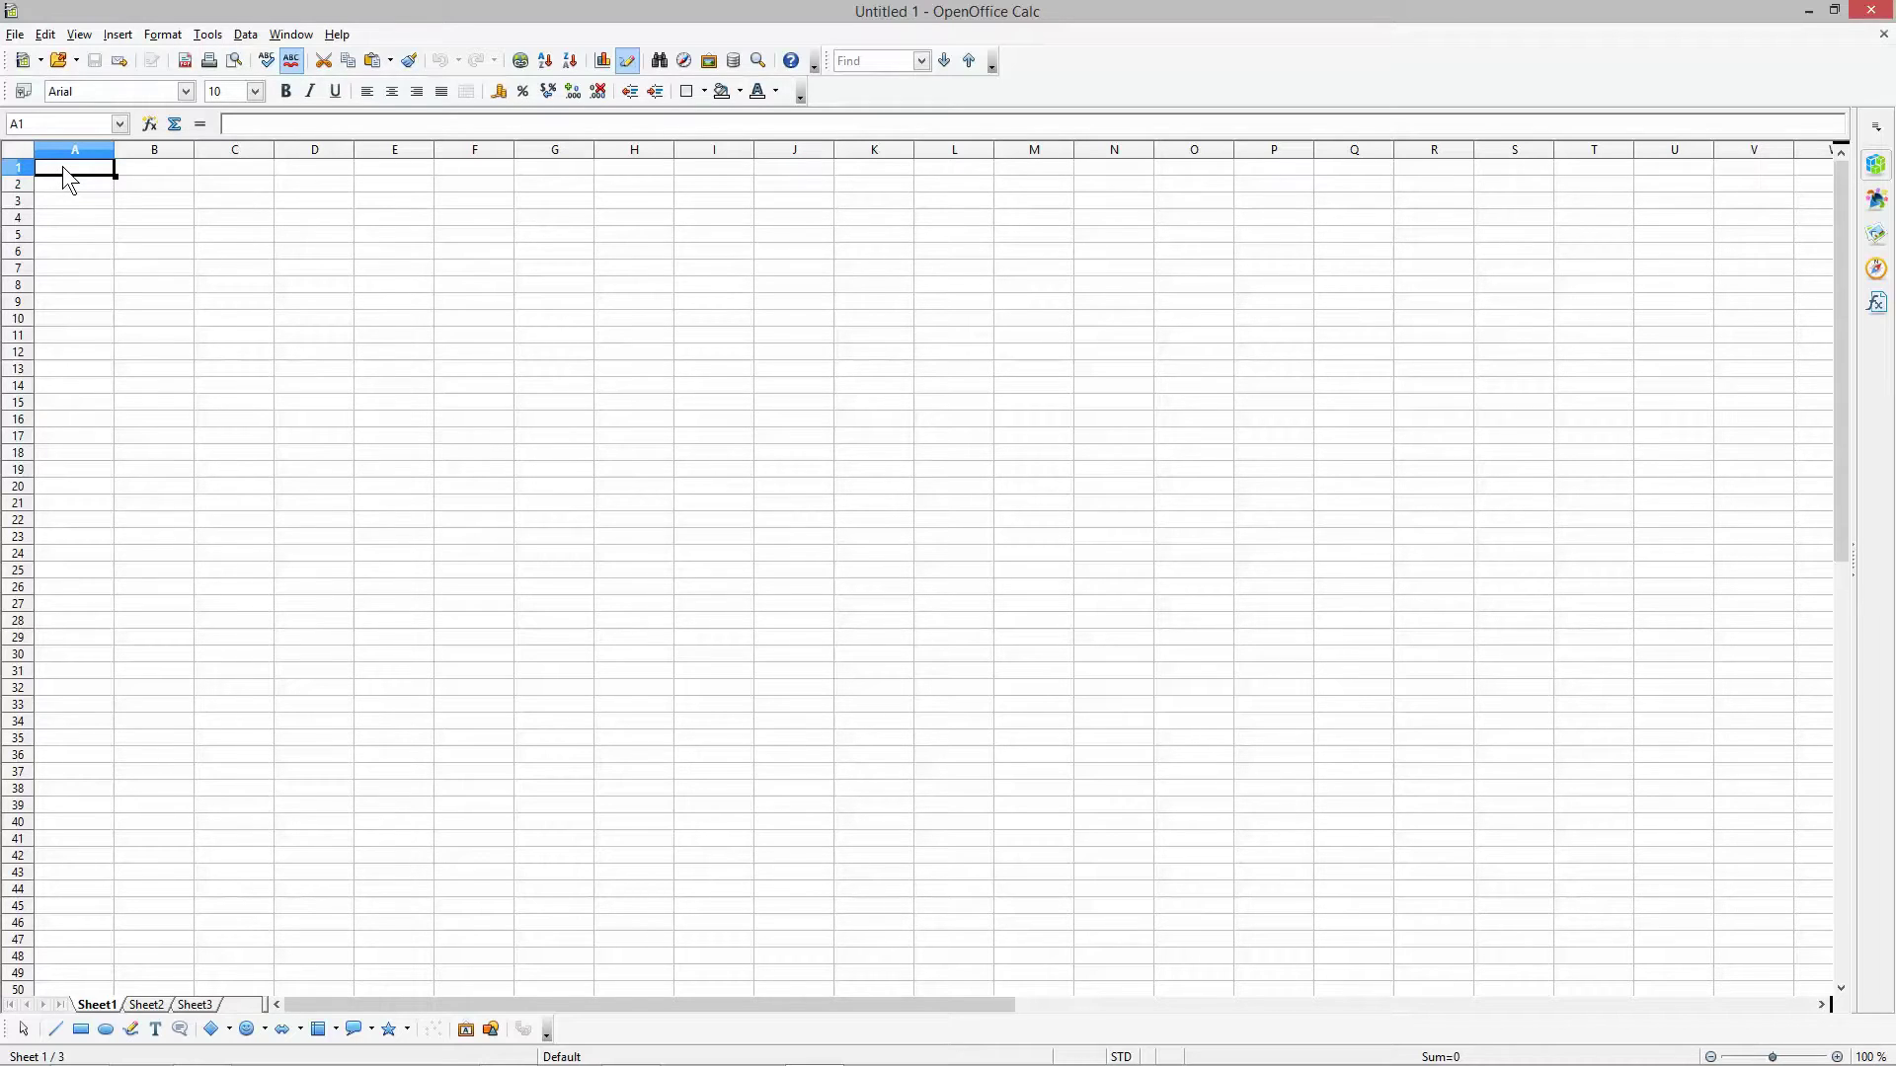
Type single letters (A, D, F, H, T, G, O, I, U, V, N…) down column A, correcting mistyped cells.
text(aSD)
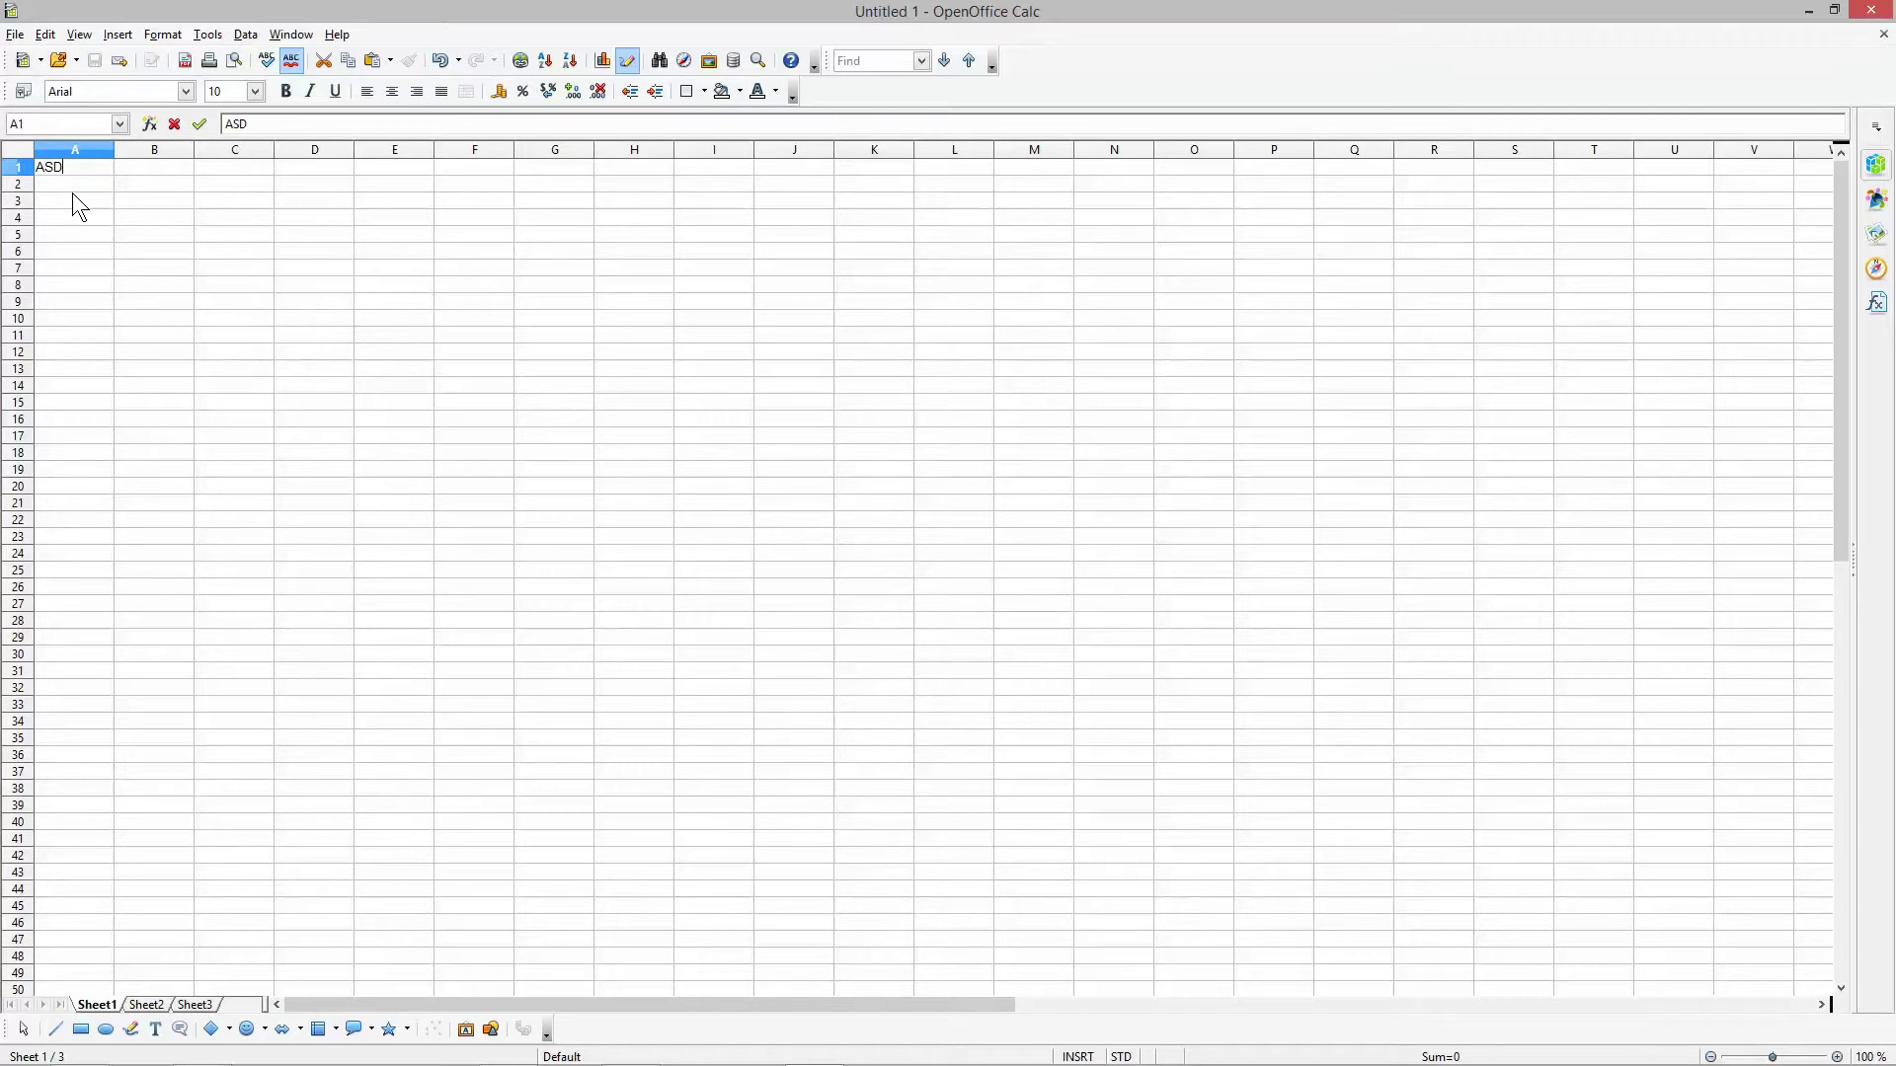
key(Return)
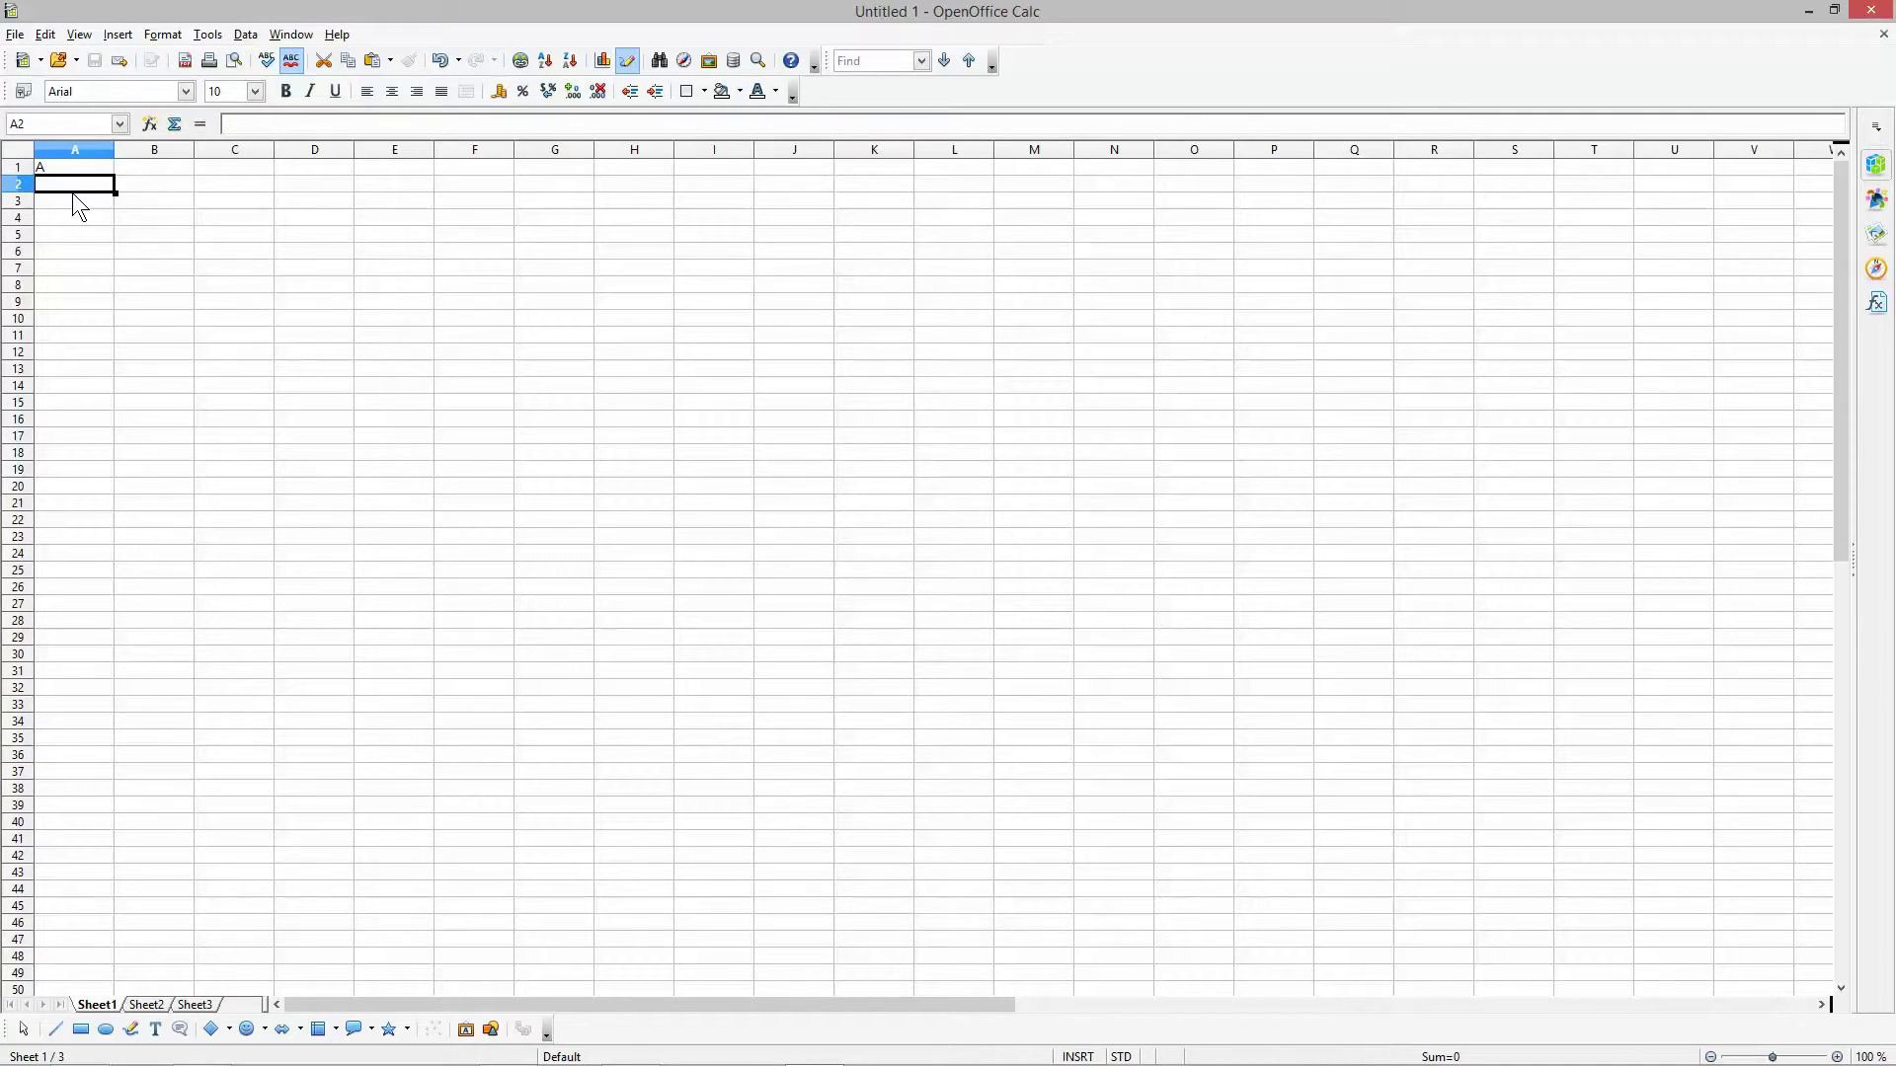
text(D)
key(Return)
text(F)
key(Return)
text(GT)
key(Return)
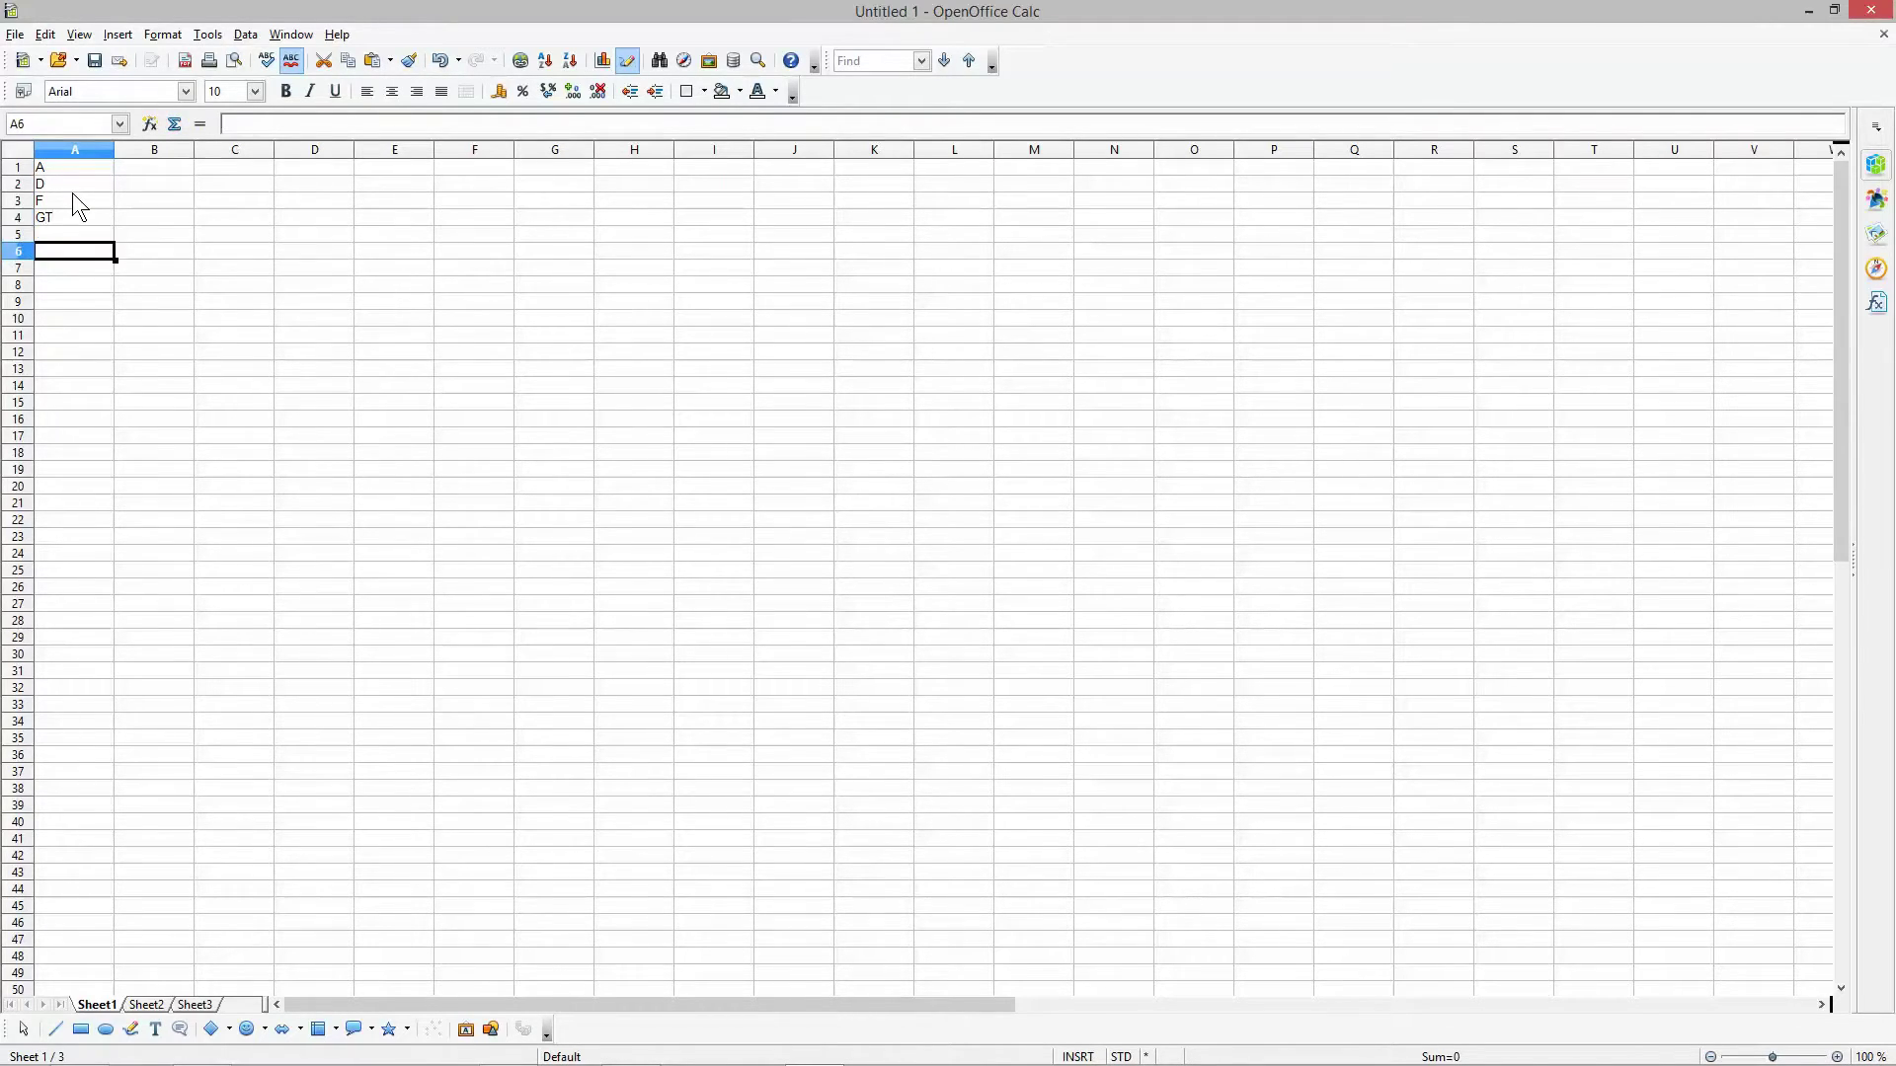
key(Up)
text(H)
key(Return)
text(T)
key(Return)
text(G)
key(Return)
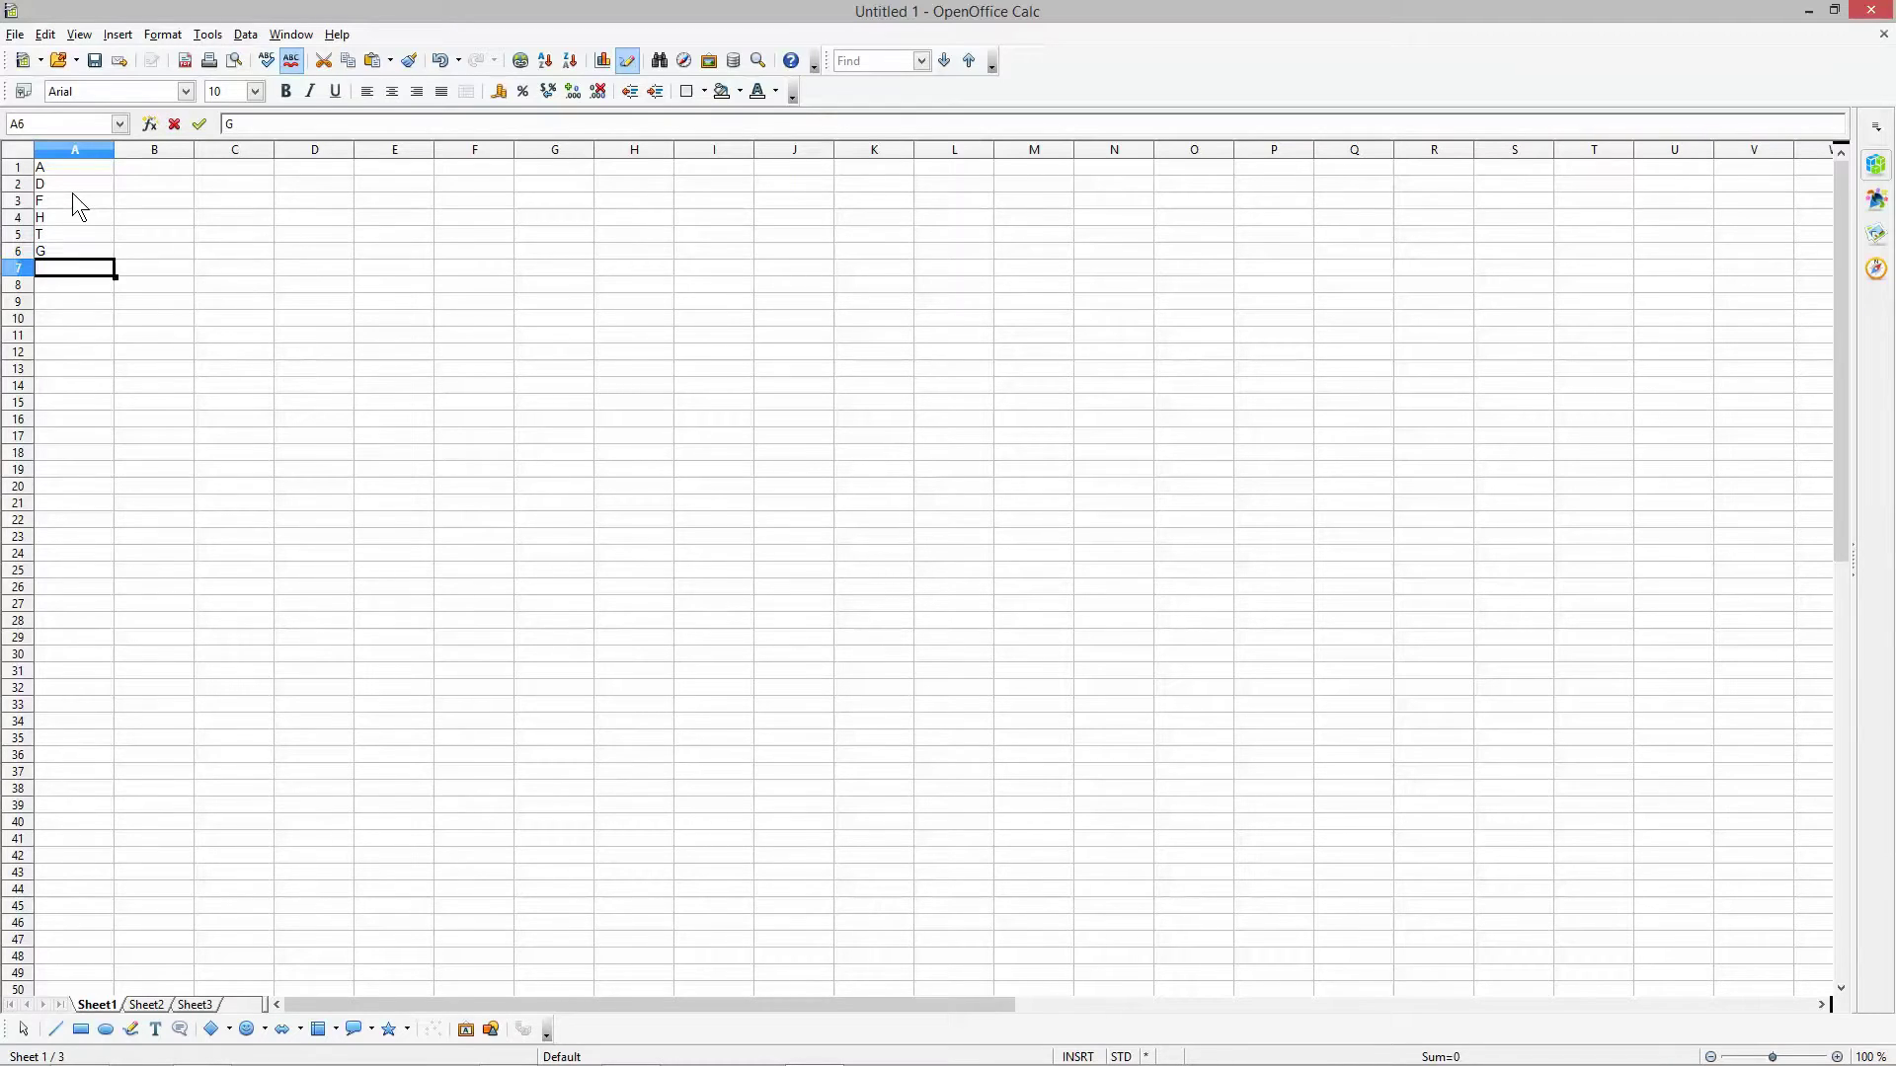
text(T)
key(Return)
text(DR)
key(Return)
key(Up)
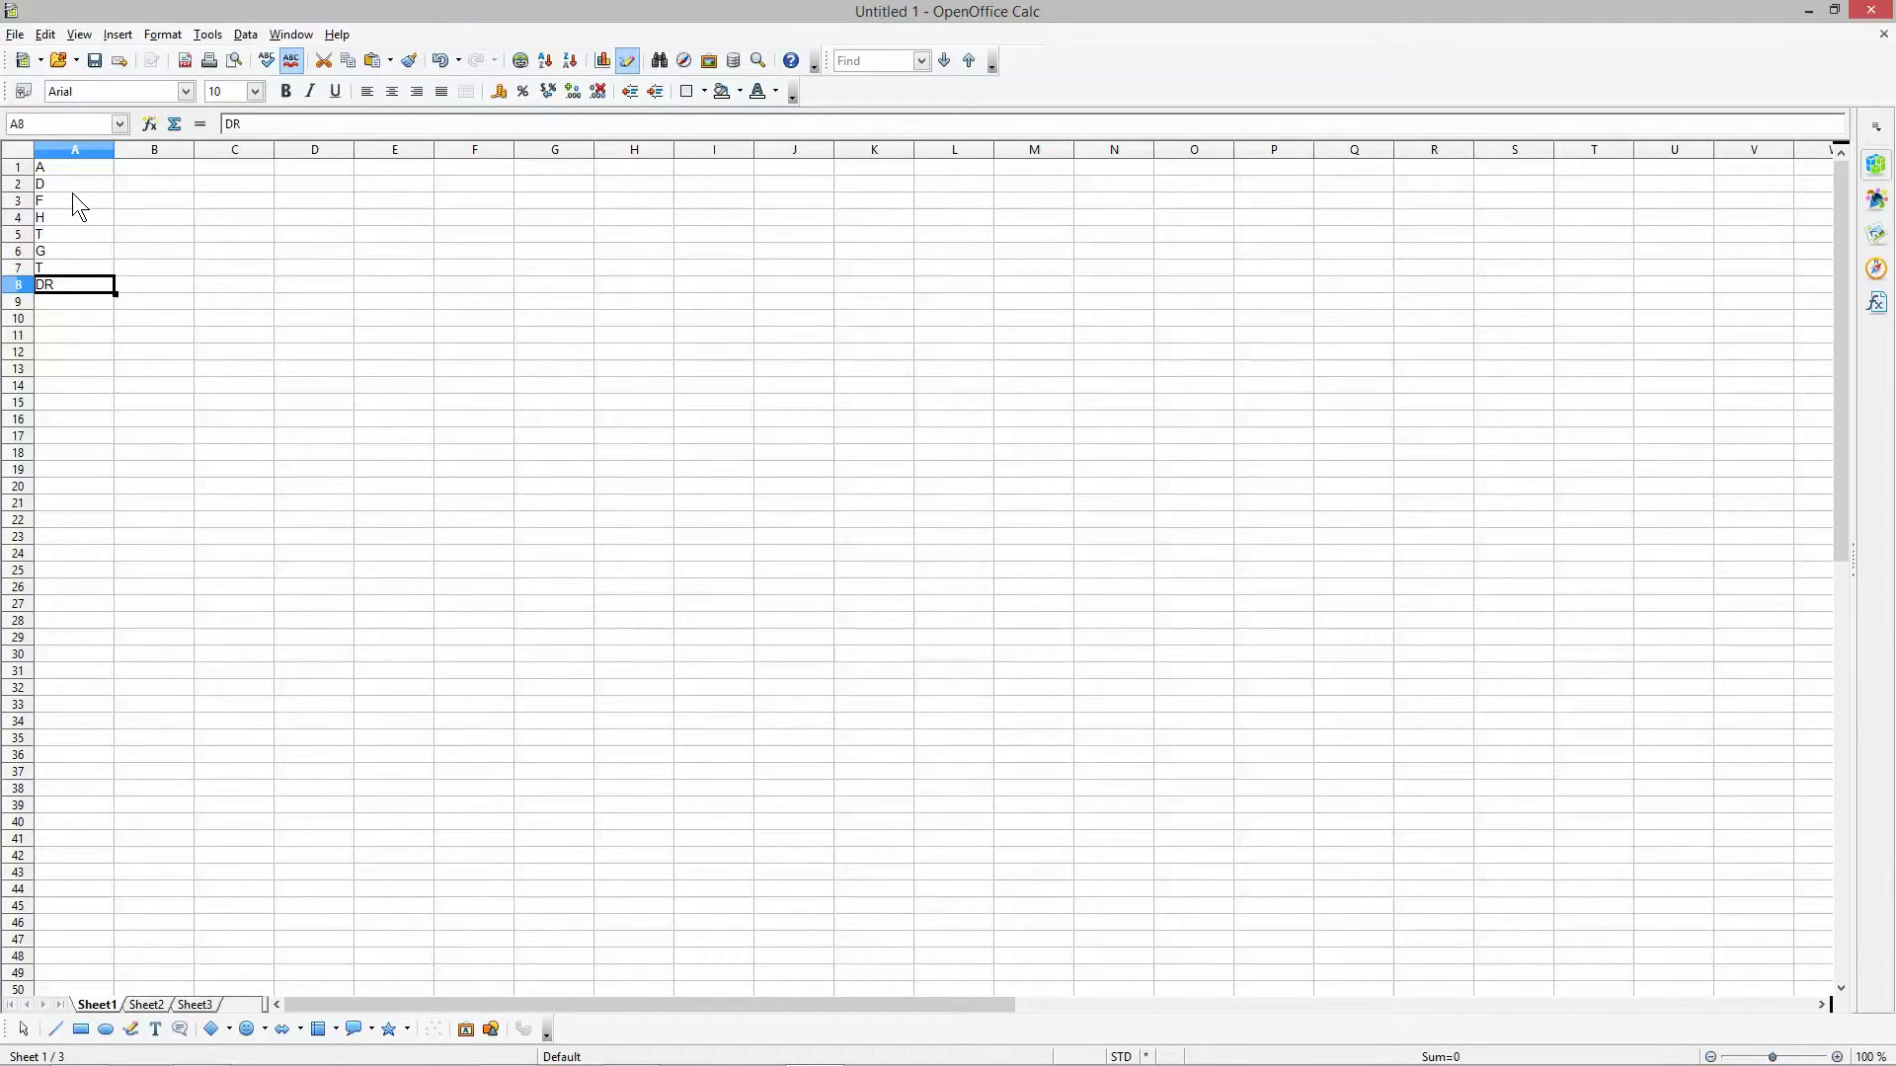
text(O)
key(Return)
text(I)
key(Return)
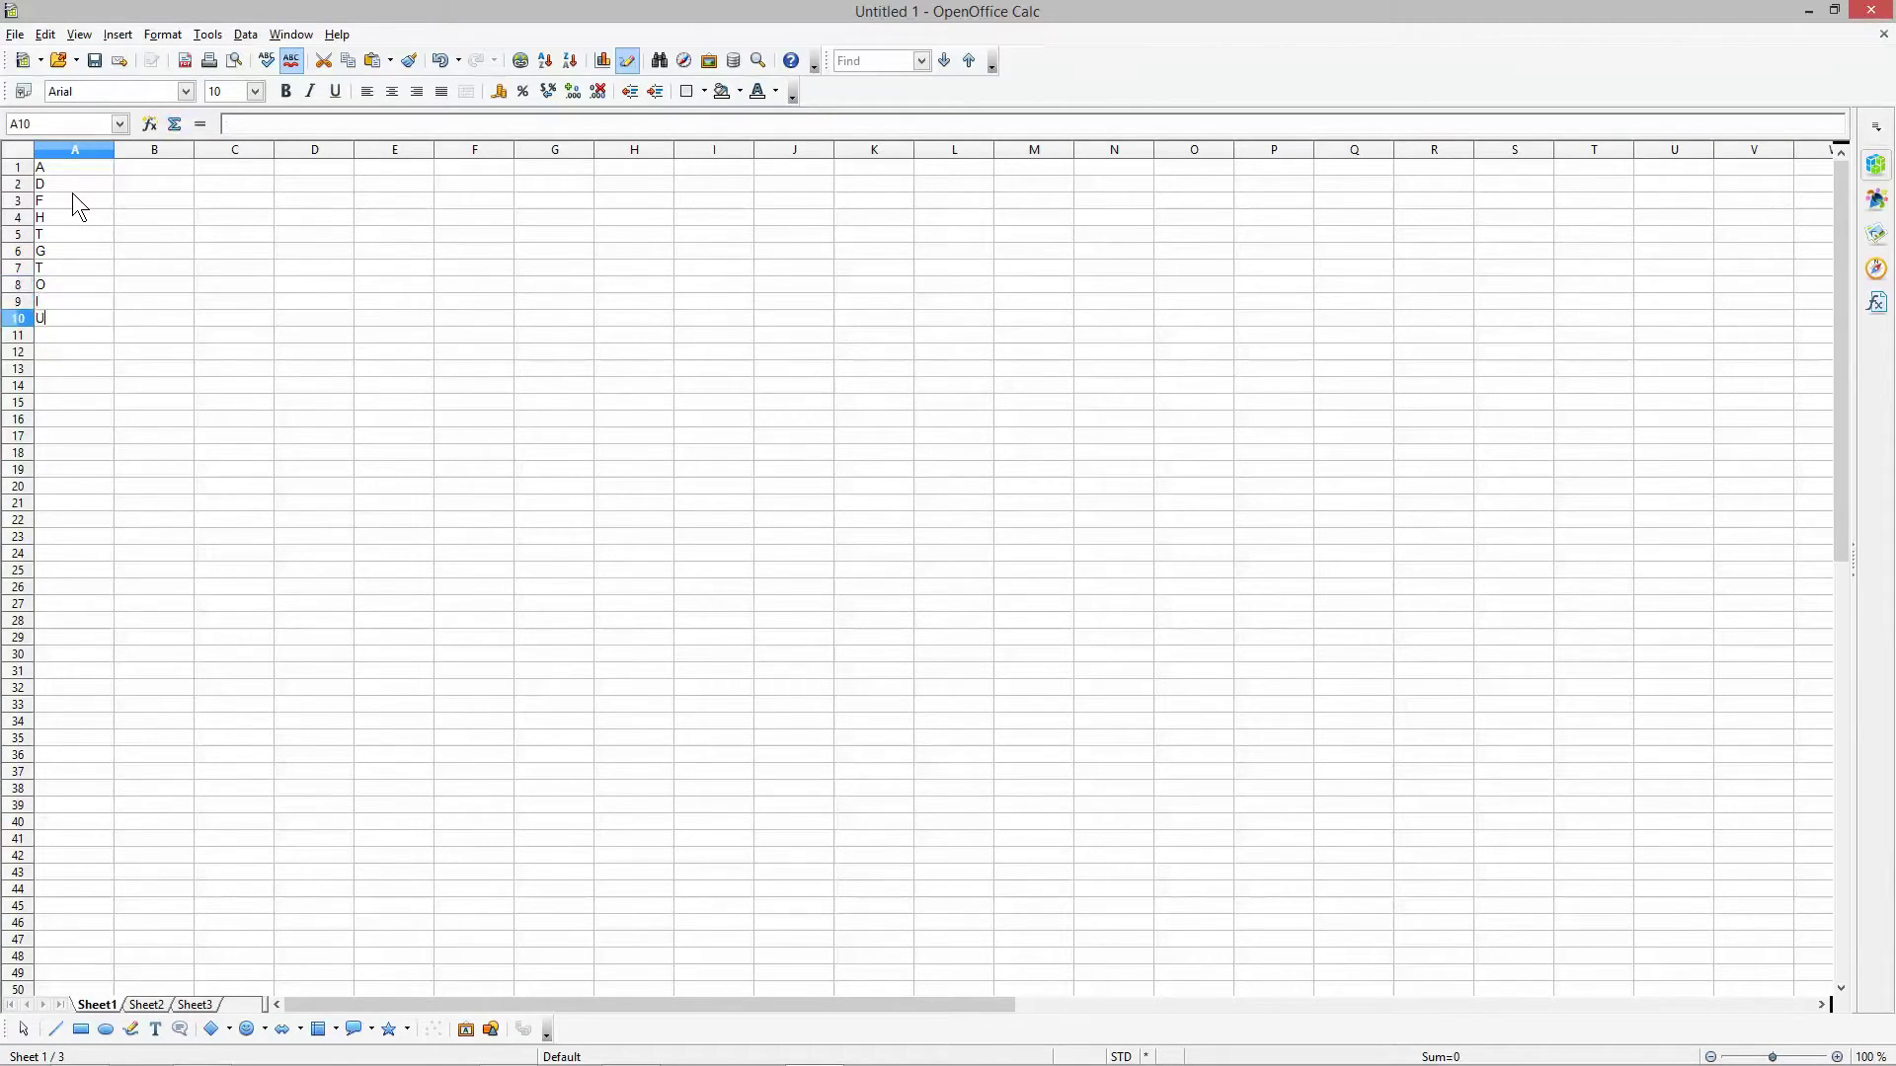
text(U)
key(Return)
text(T)
key(Return)
text(G)
key(Return)
text(D)
key(Return)
key(Return)
text(V)
key(Up)
text(V)
key(Return)
key(Return)
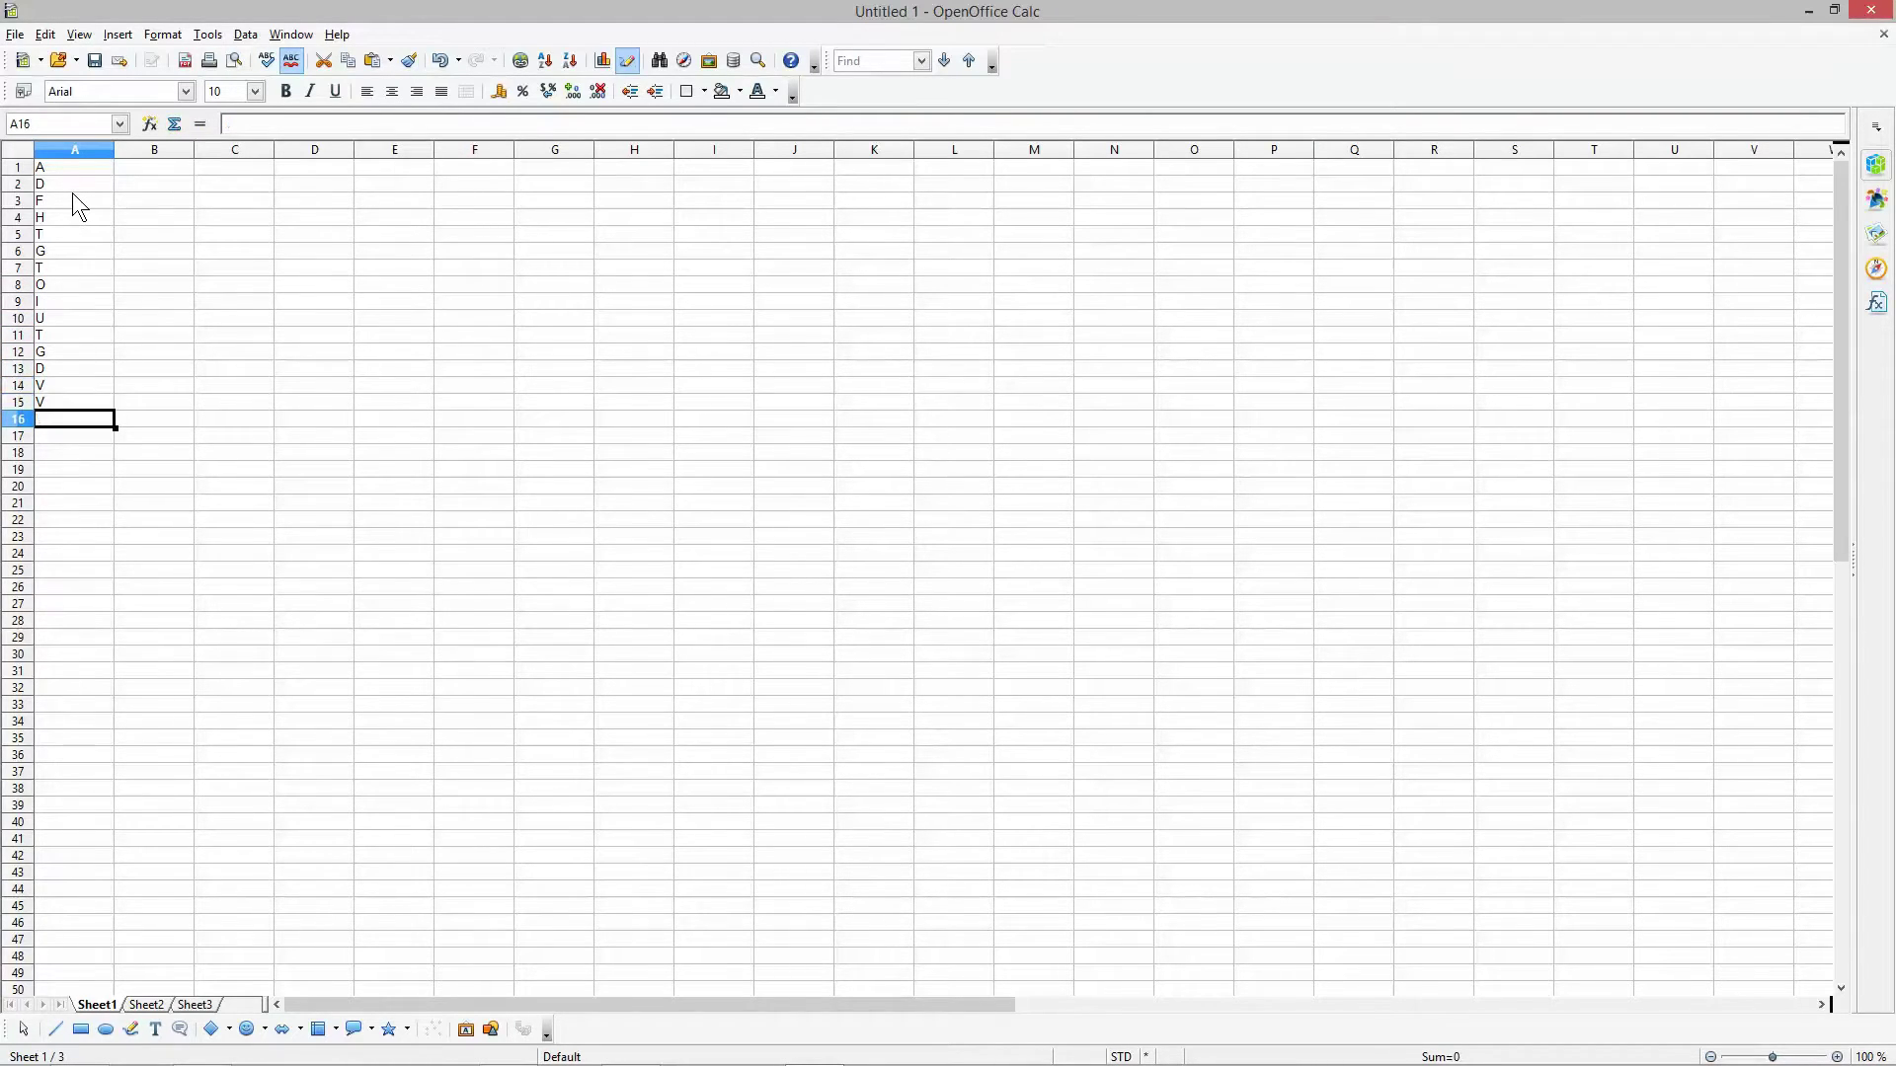
text(N)
key(Return)
text(N)
key(Return)
text(N)
key(Return)
text(N)
Continue column A from A20 with letters R, Q, W, E, T, U, P, O, I, M.
key(Up)
key(Up)
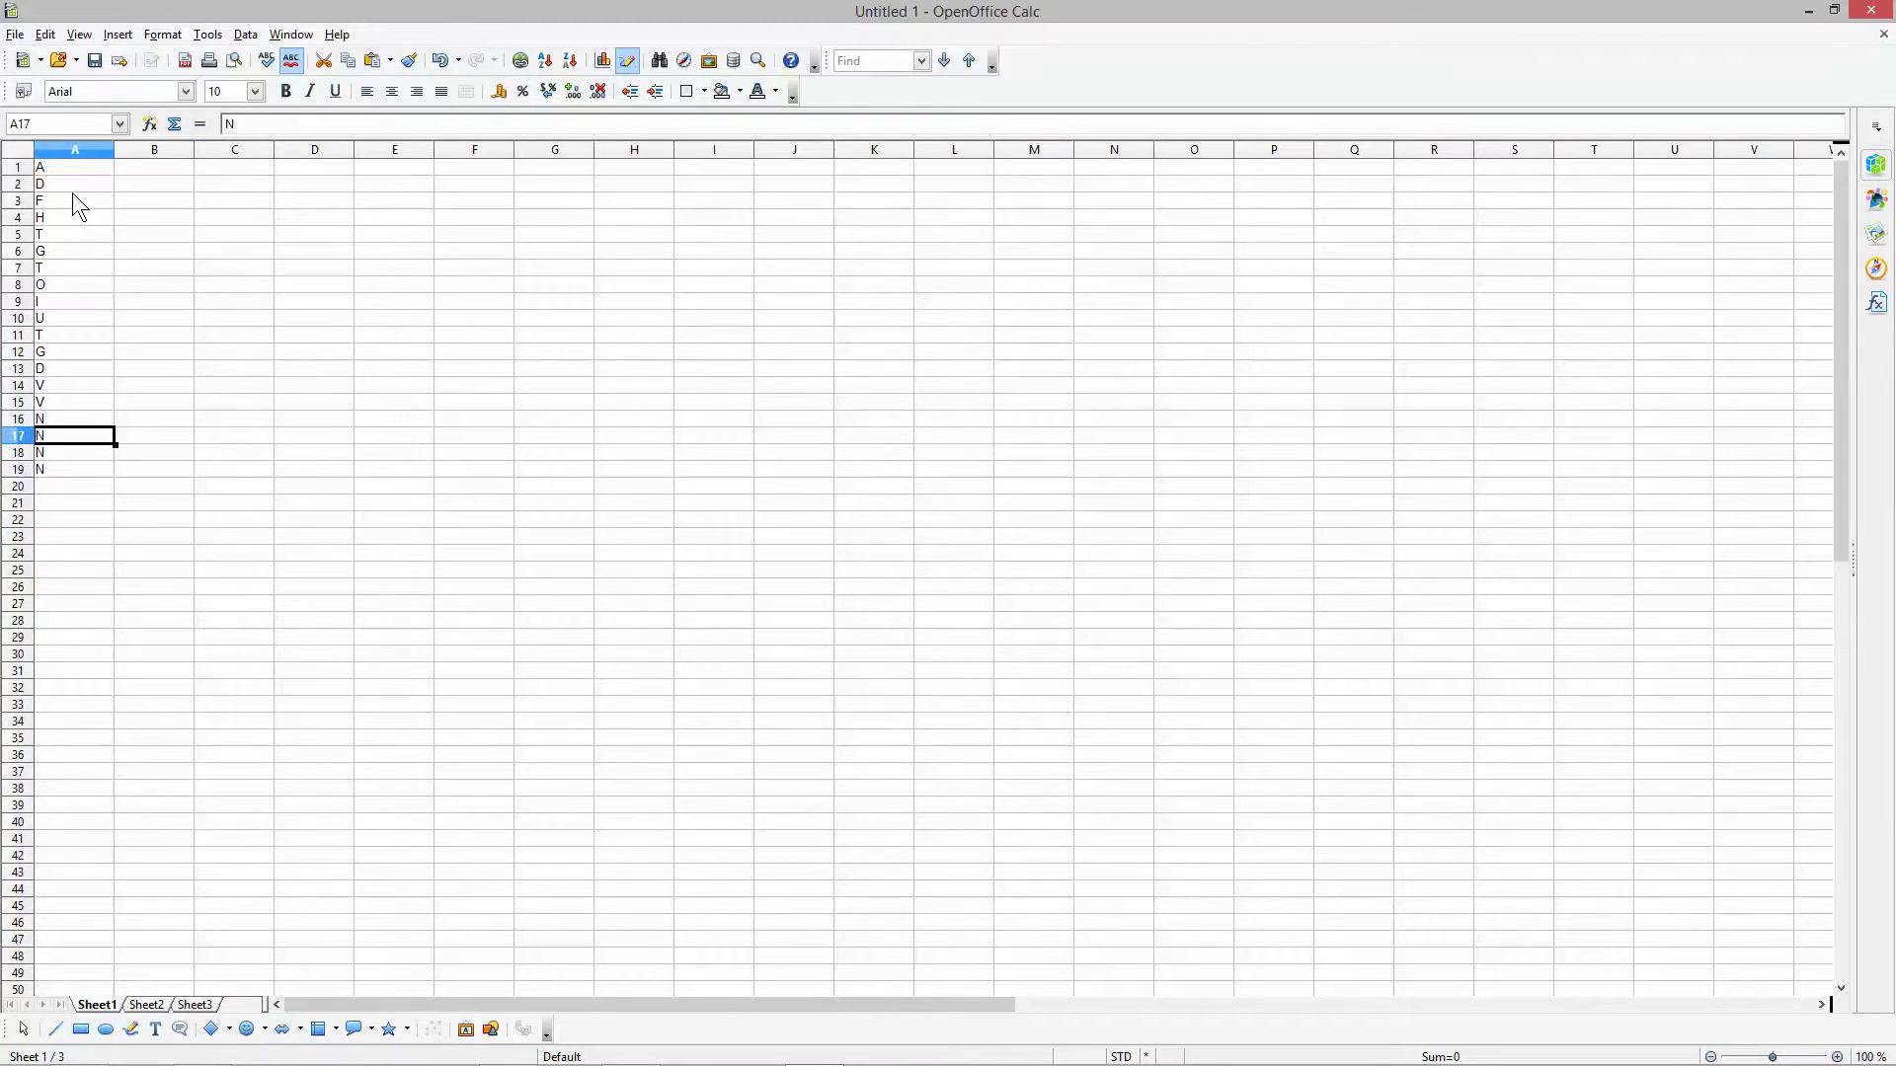
key(Down)
key(Down)
key(Up)
key(Up)
key(Up)
key(Down)
key(Down)
key(Down)
key(Down)
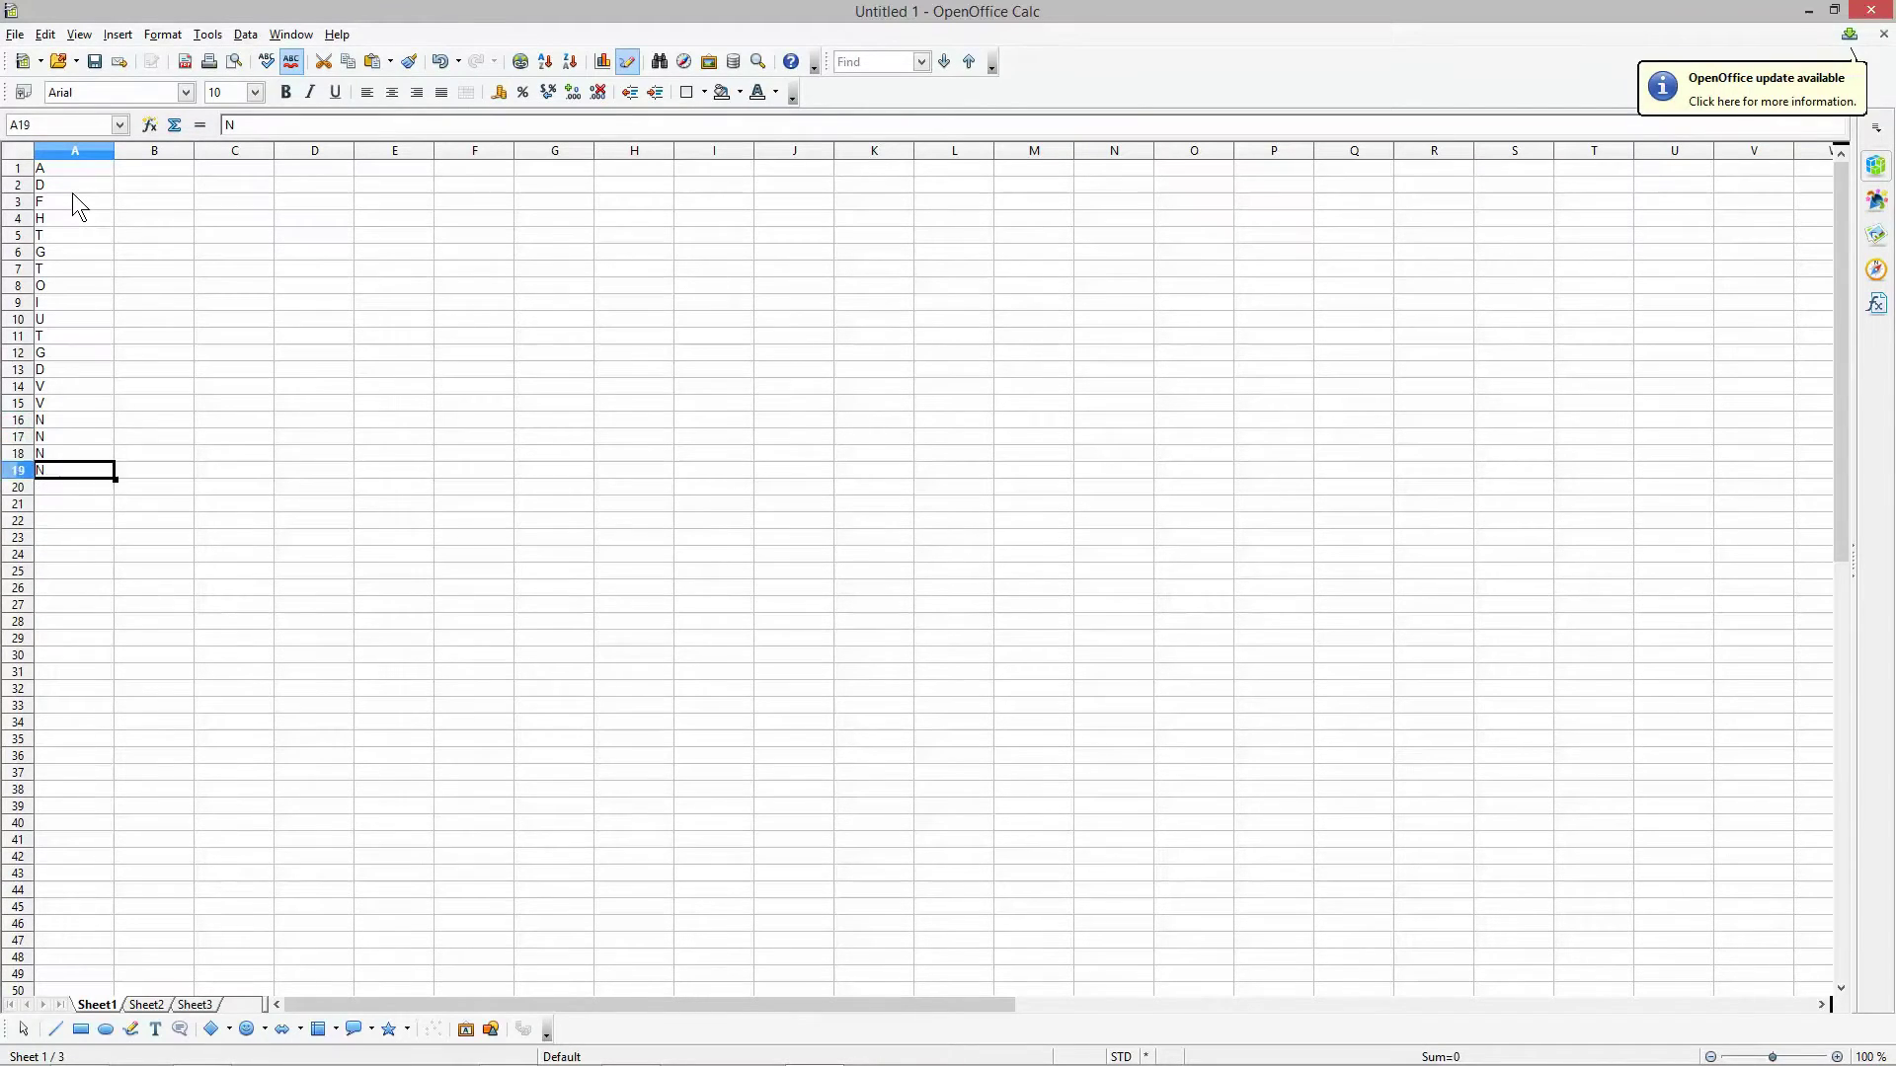
text(R)
key(Return)
key(Up)
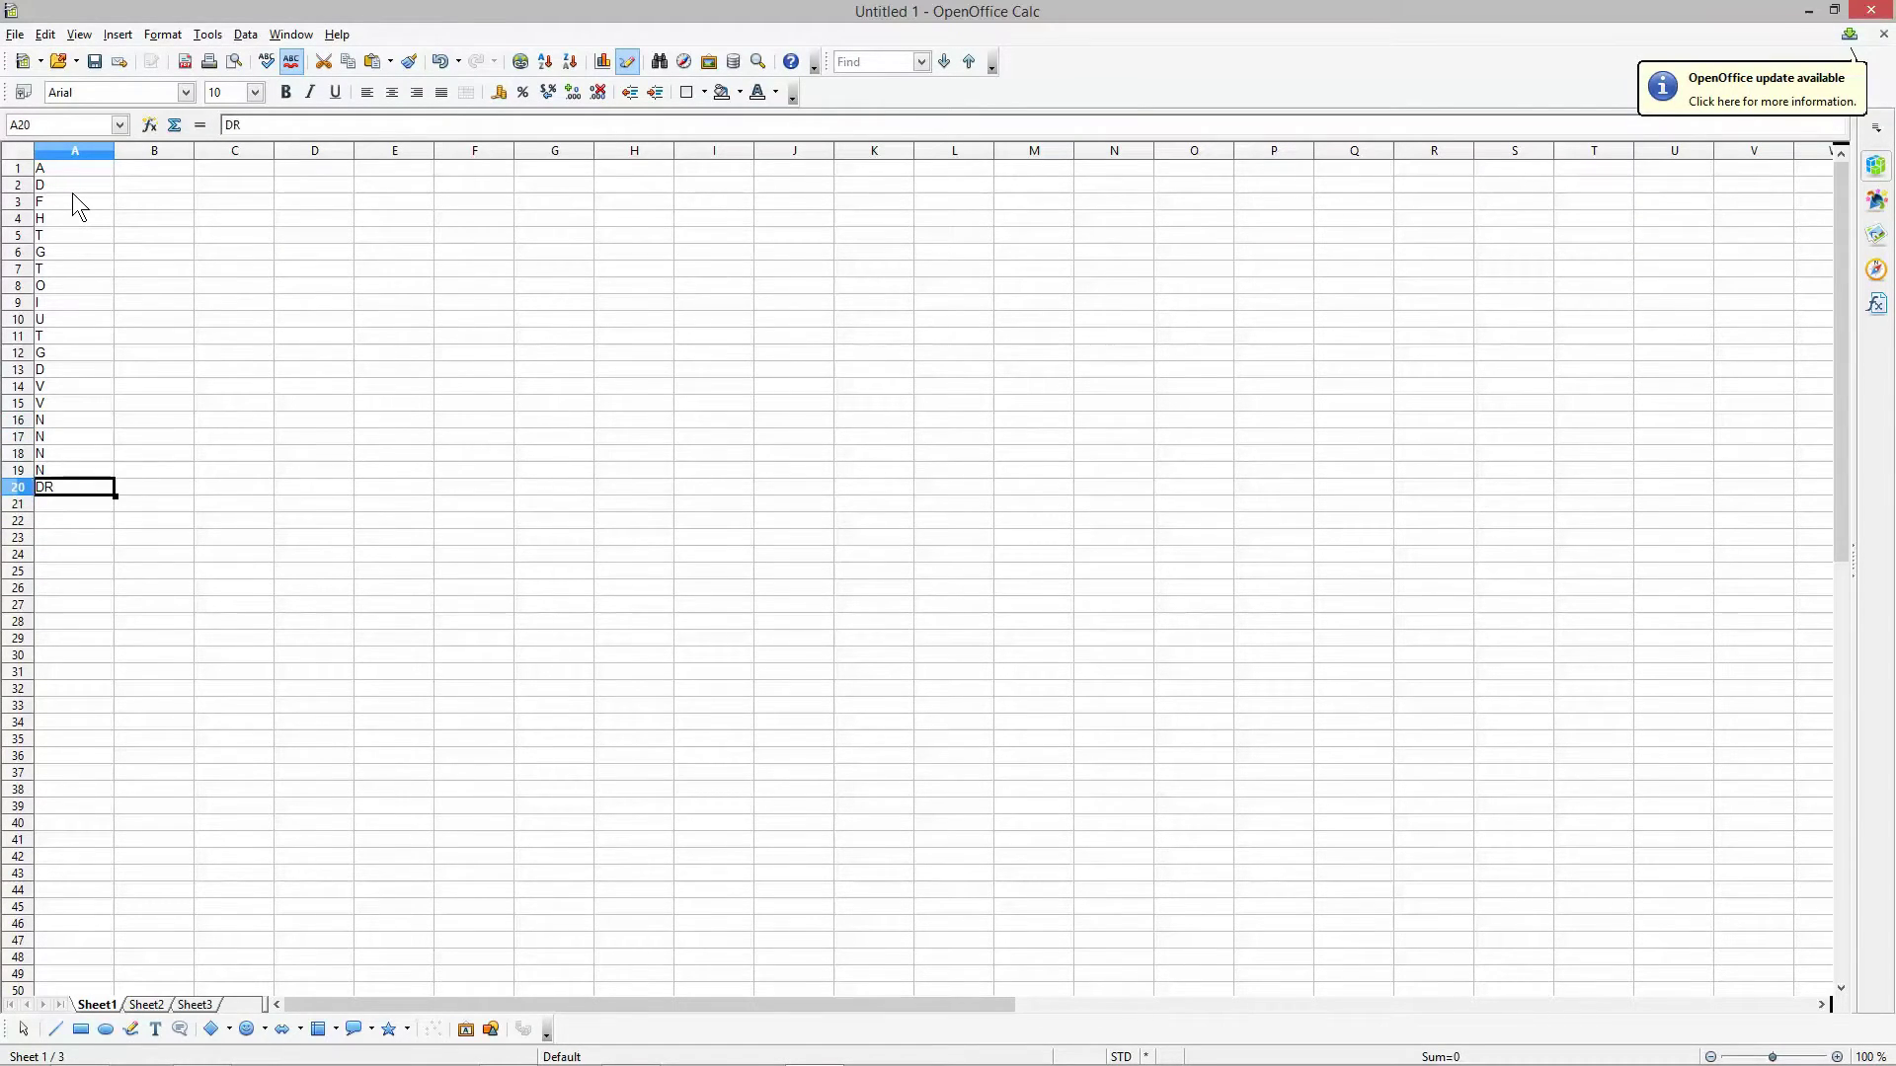
key(Down)
text(Q)
key(Return)
text(W)
key(Return)
text(E)
key(Return)
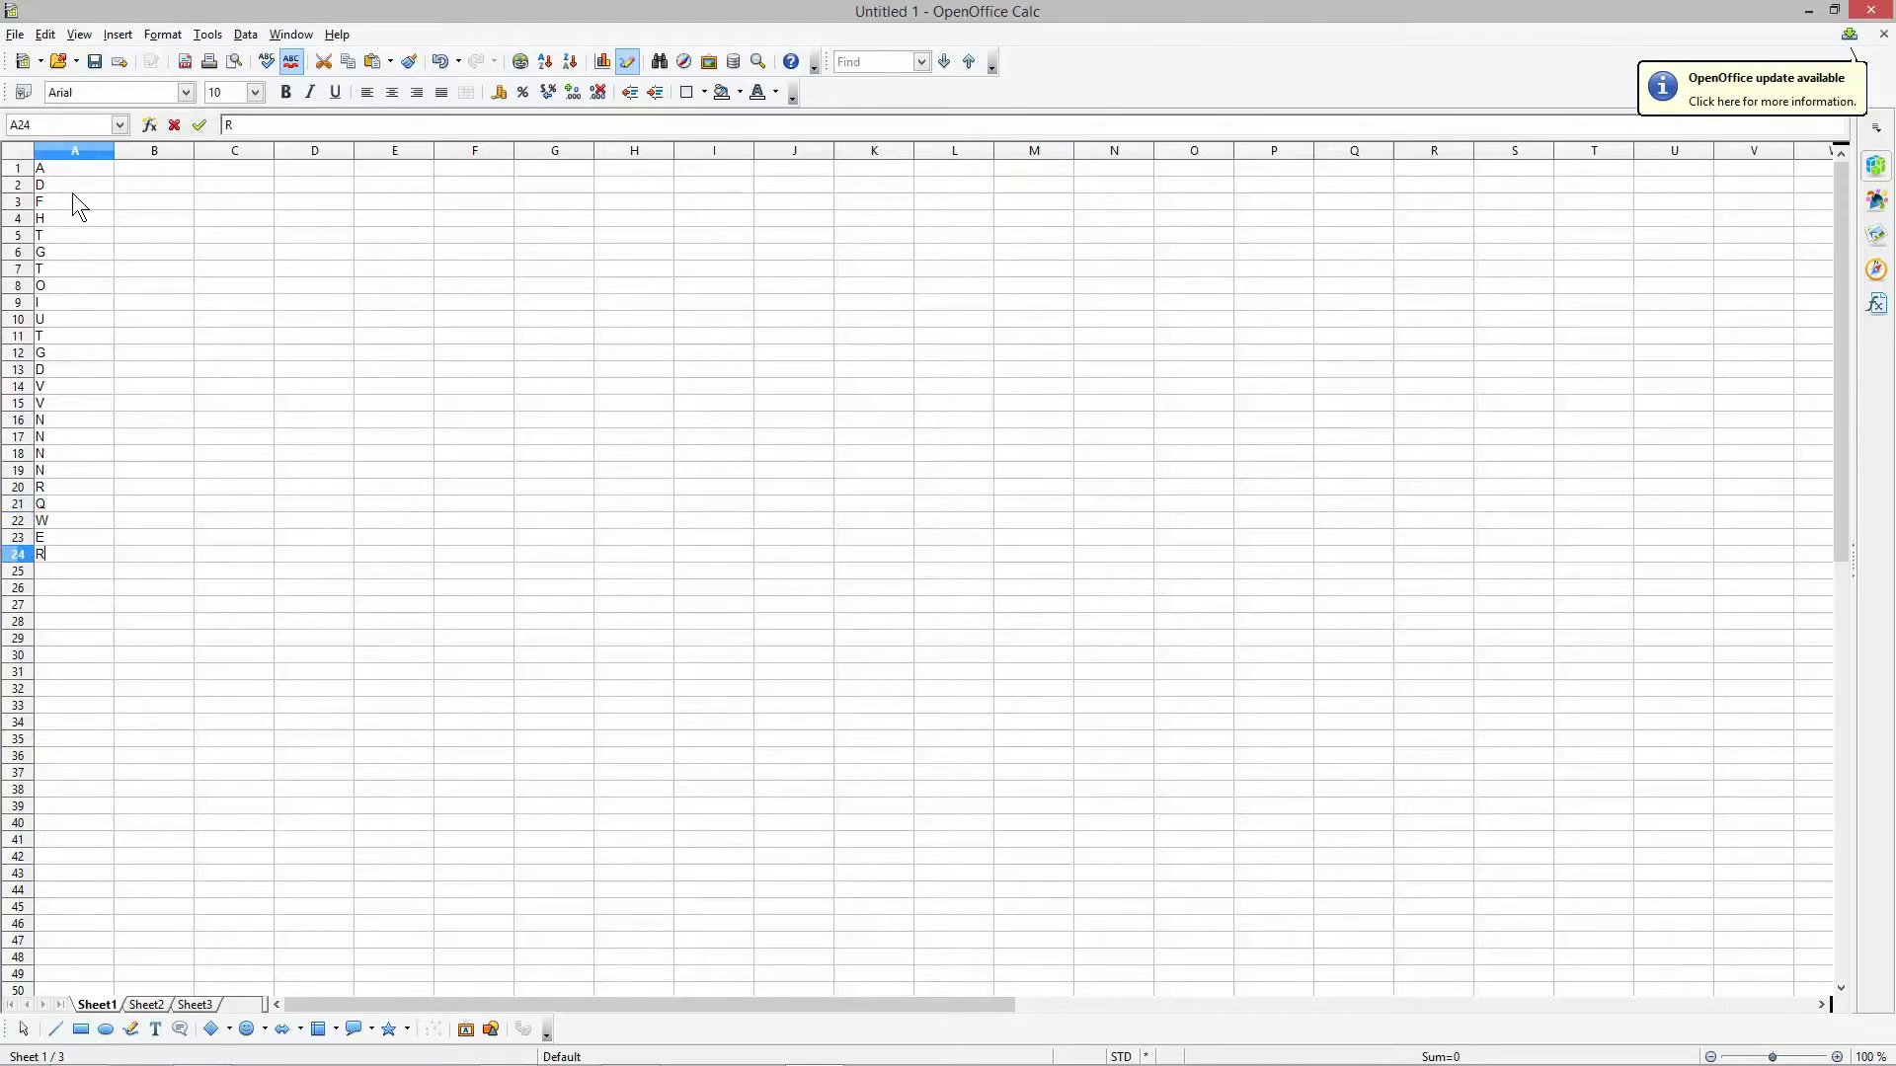
text(R)
key(Return)
text(T)
key(Return)
text(U)
key(Return)
key(Up)
key(Up)
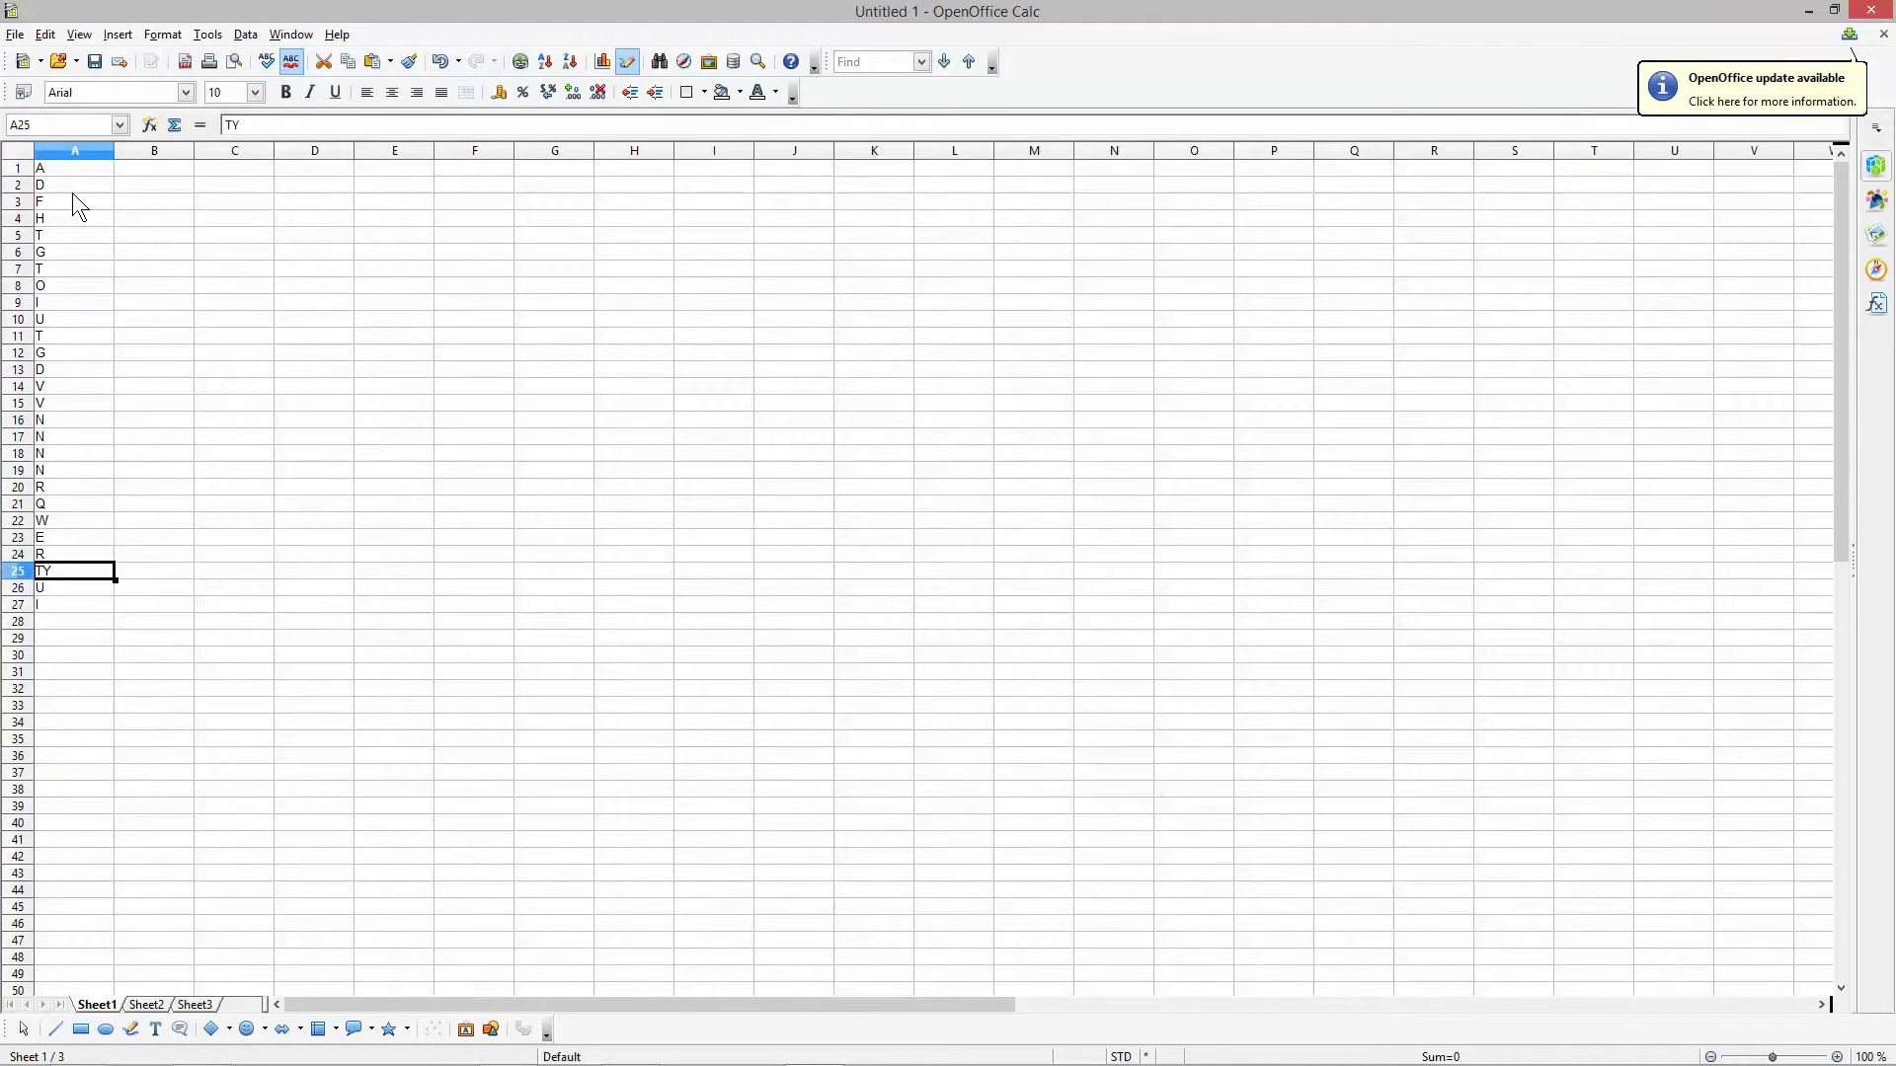
text(U)
key(Return)
key(Down)
text(P)
key(Return)
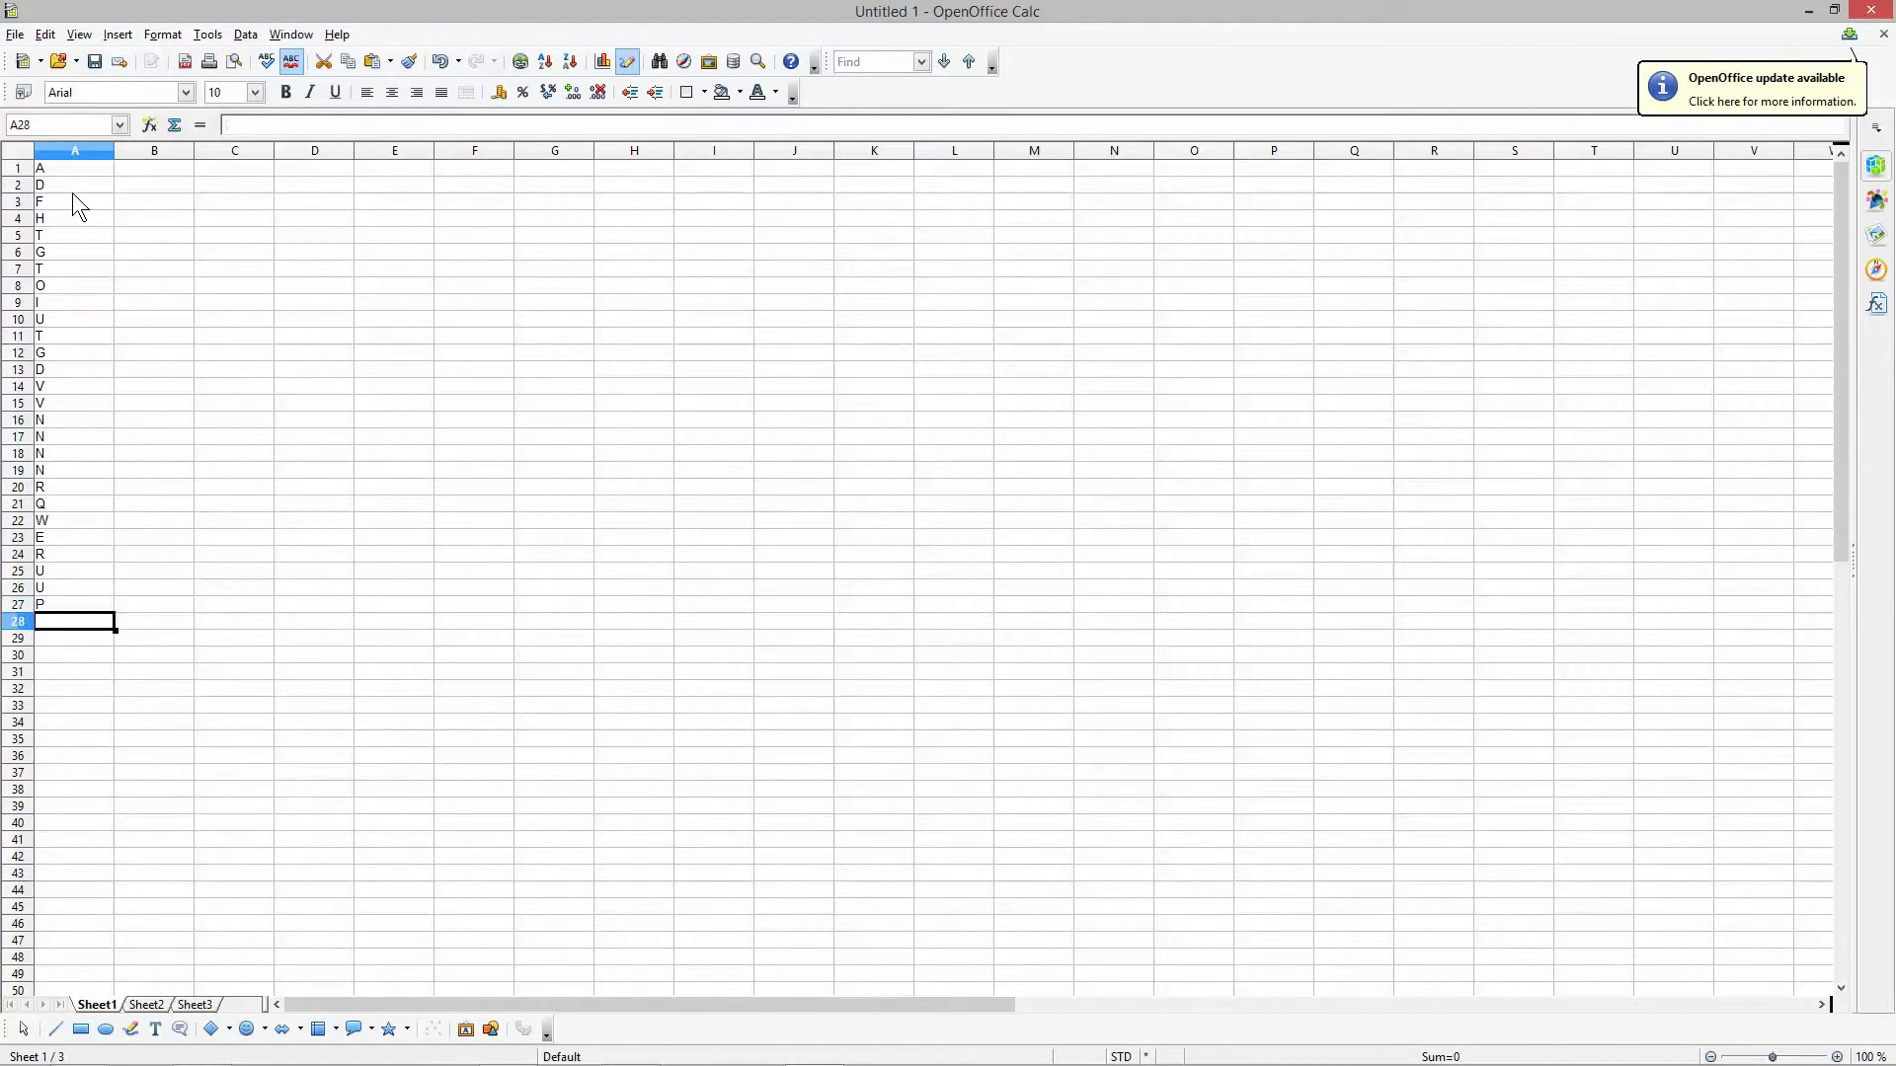
text(O)
key(Return)
text(I)
key(Return)
text(M)
key(Return)
Finish A31 with N, then enter numbers 1, 3, 55, 6, 76, 864, 56, 7, 8 from B1 down.
text(N)
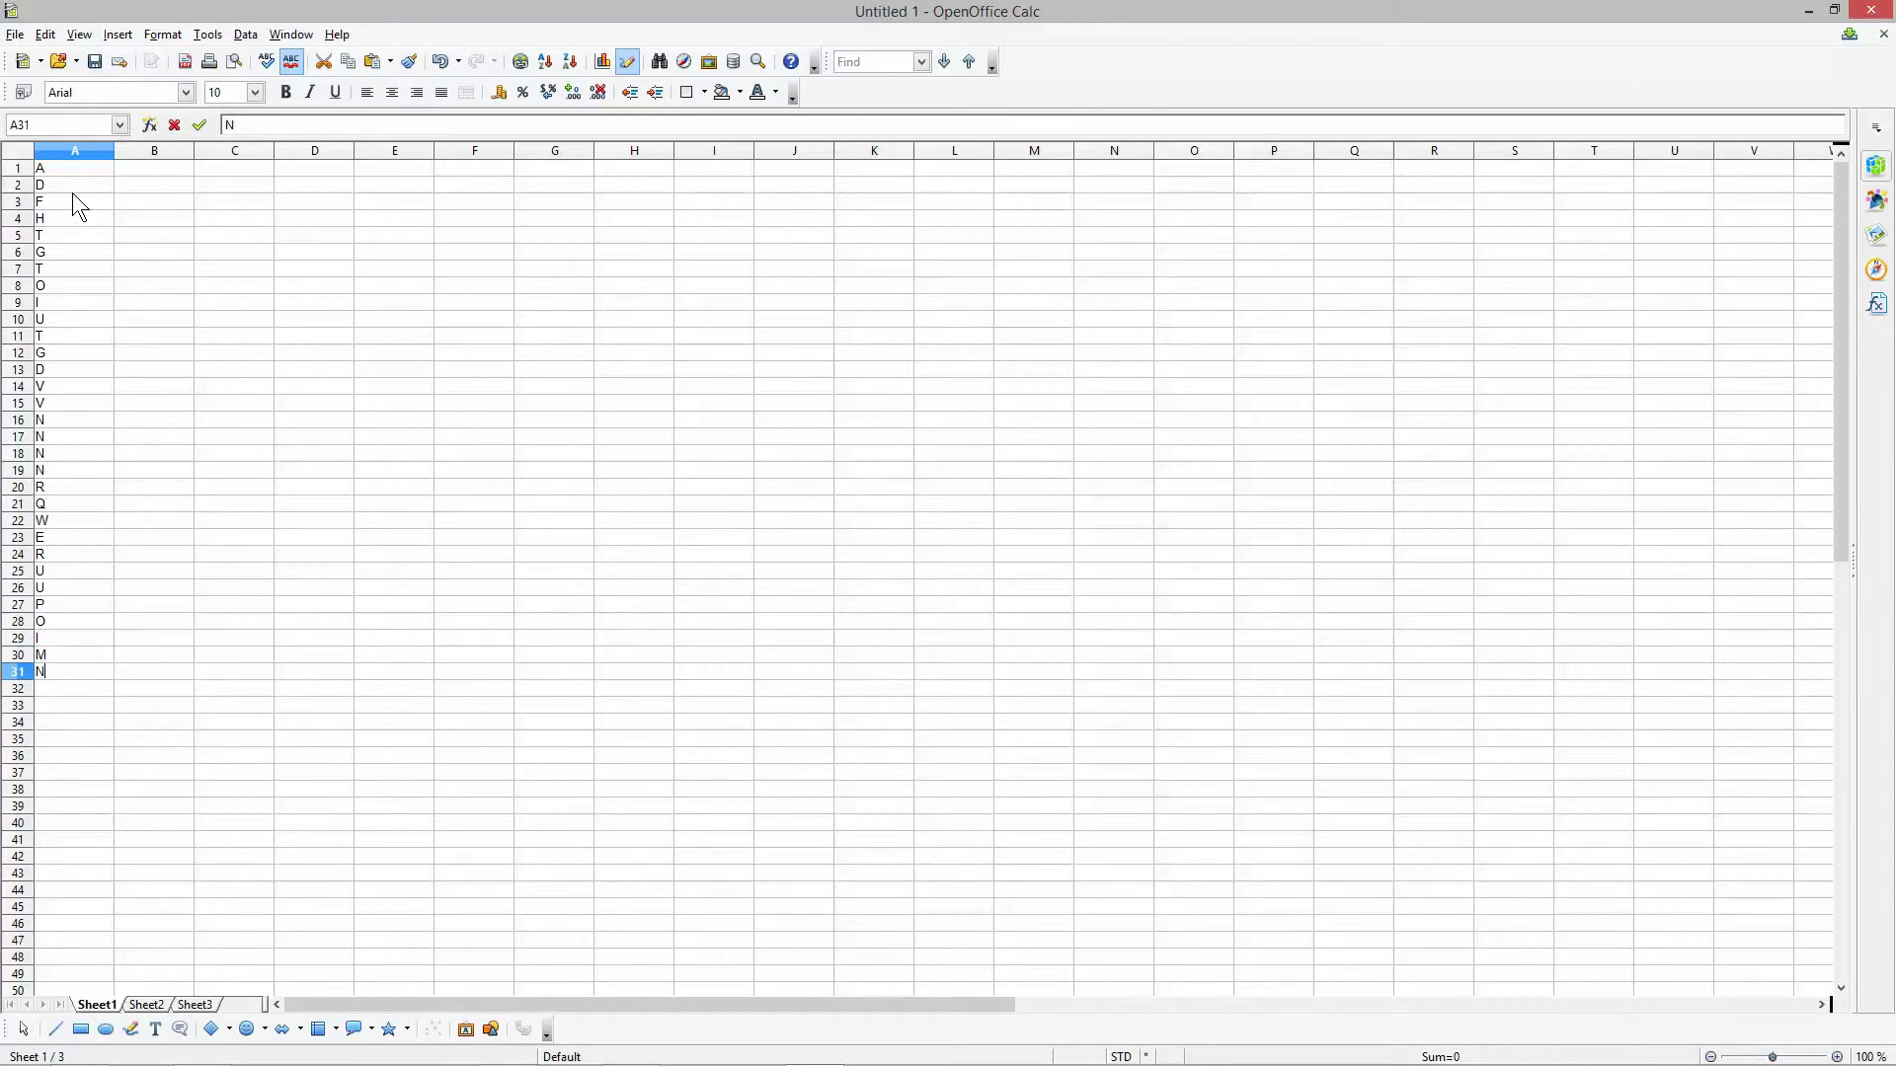
click(168, 171)
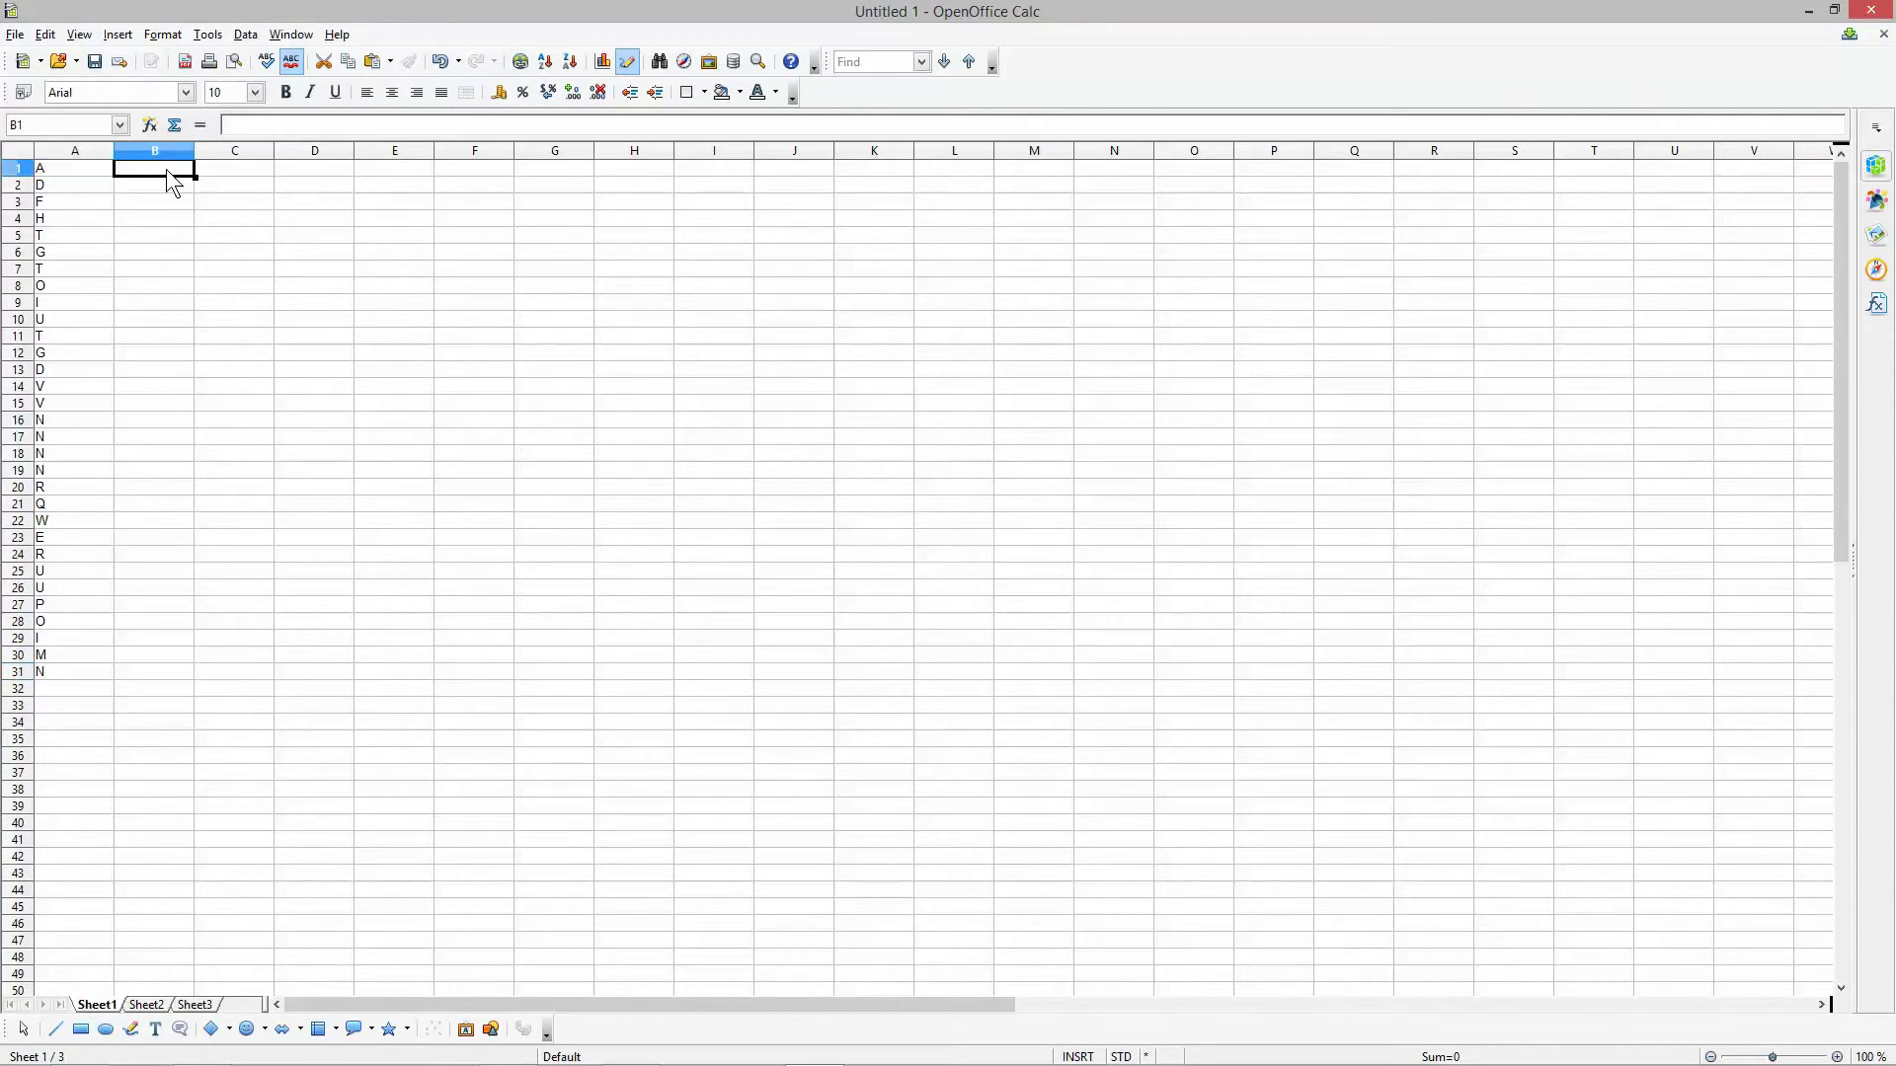
text(1)
key(Return)
text(2)
key(Return)
text(3)
key(Return)
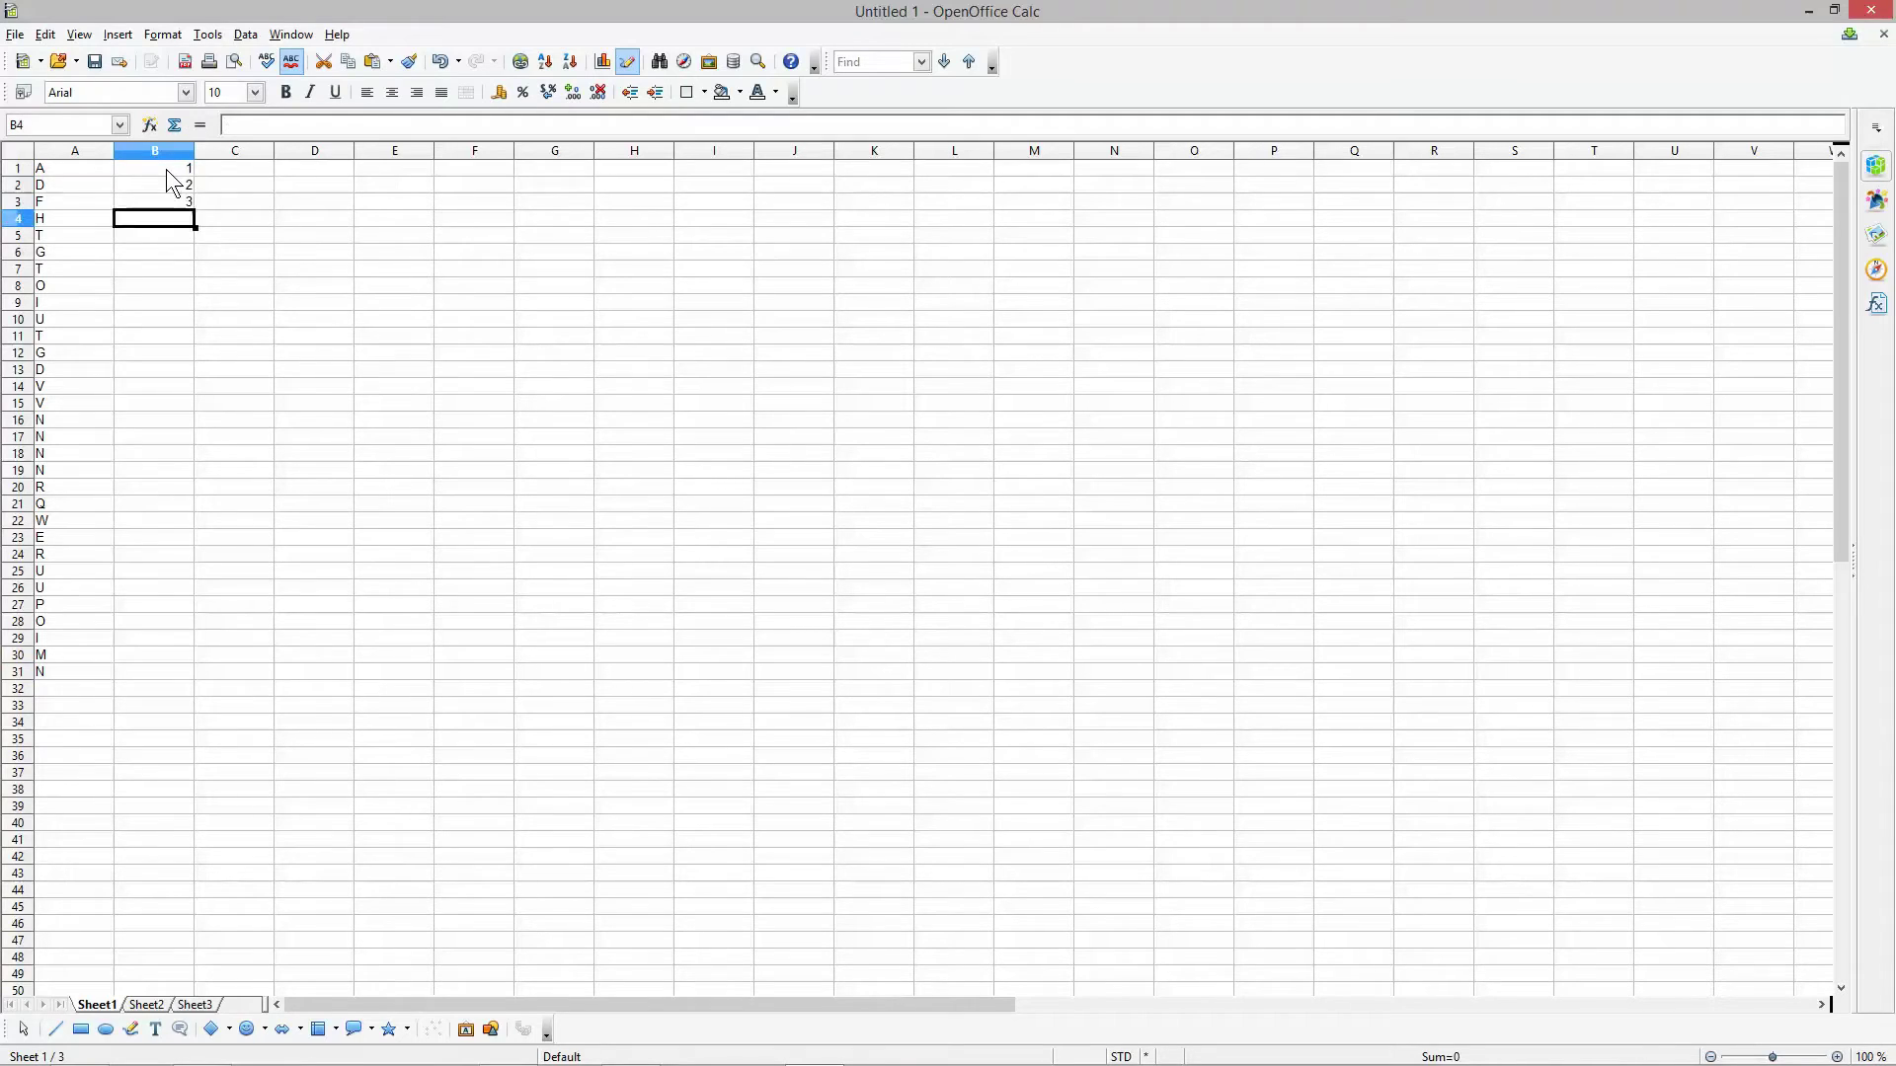
text(55)
key(Return)
text(6)
key(Return)
text(76)
key(Return)
text(864)
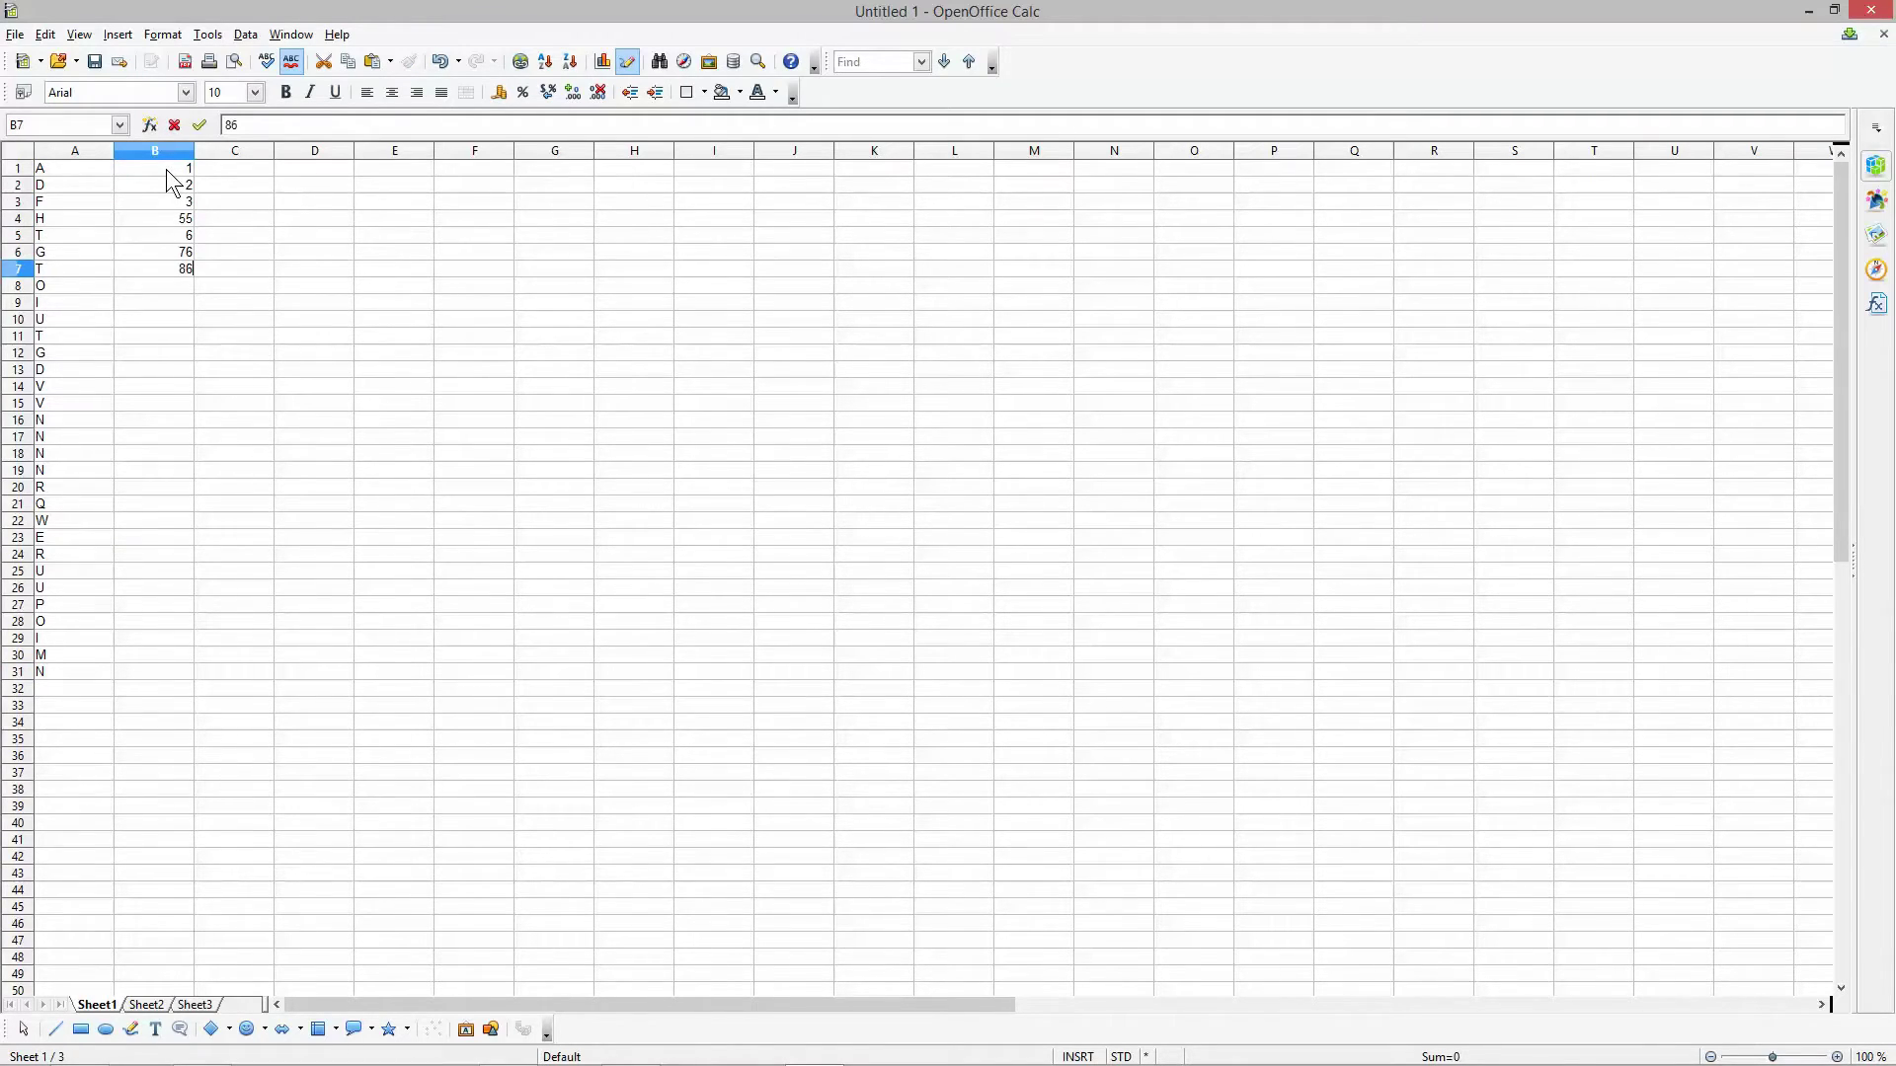
key(Return)
text(56)
key(Return)
text(7)
key(Return)
text(8)
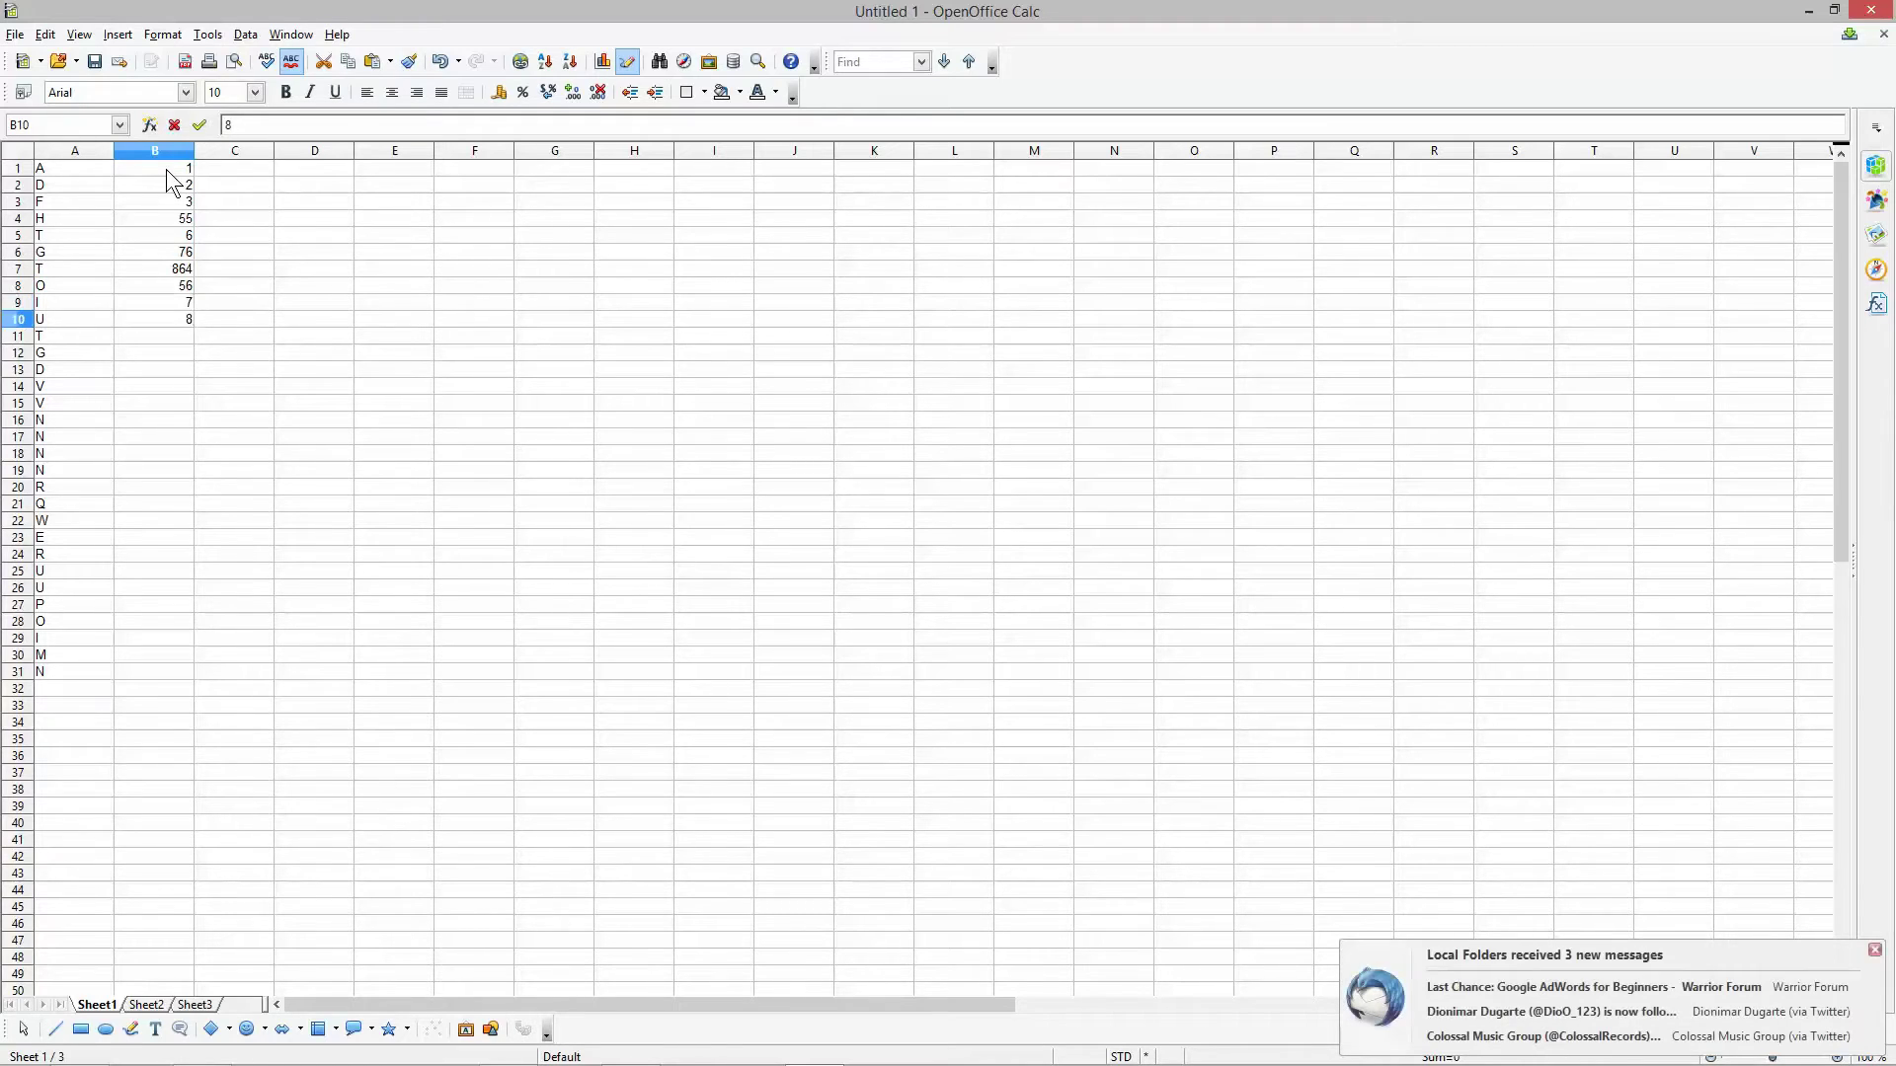
key(Return)
text(9)
Fill the remaining column B cells to row 31, filling skipped cells B27 and B30.
key(Return)
text(0 8 5)
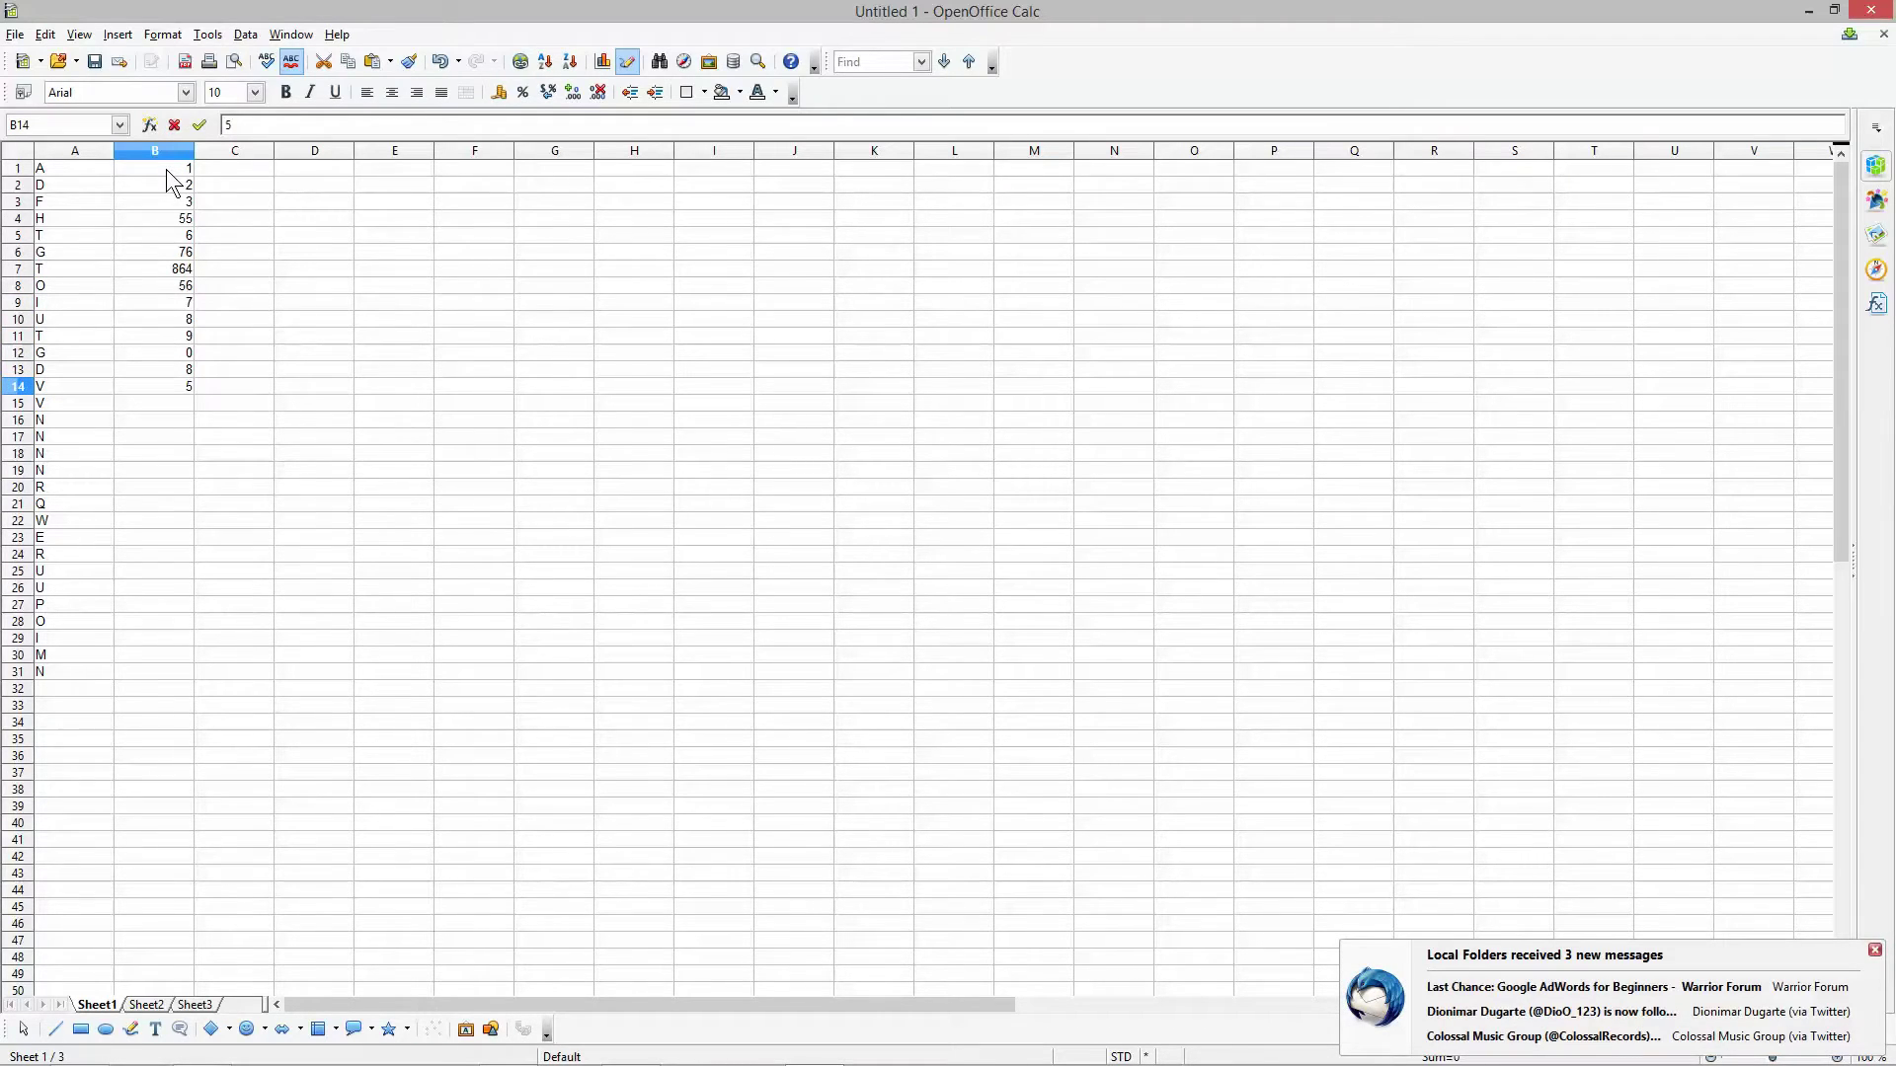
key(Return)
text(5)
key(Return)
text(4)
key(Return)
text(3)
key(Return)
text(5)
key(Return)
text(7)
key(Return)
text(8)
key(Return)
text(8 9 0)
key(Return)
text(6 5 )
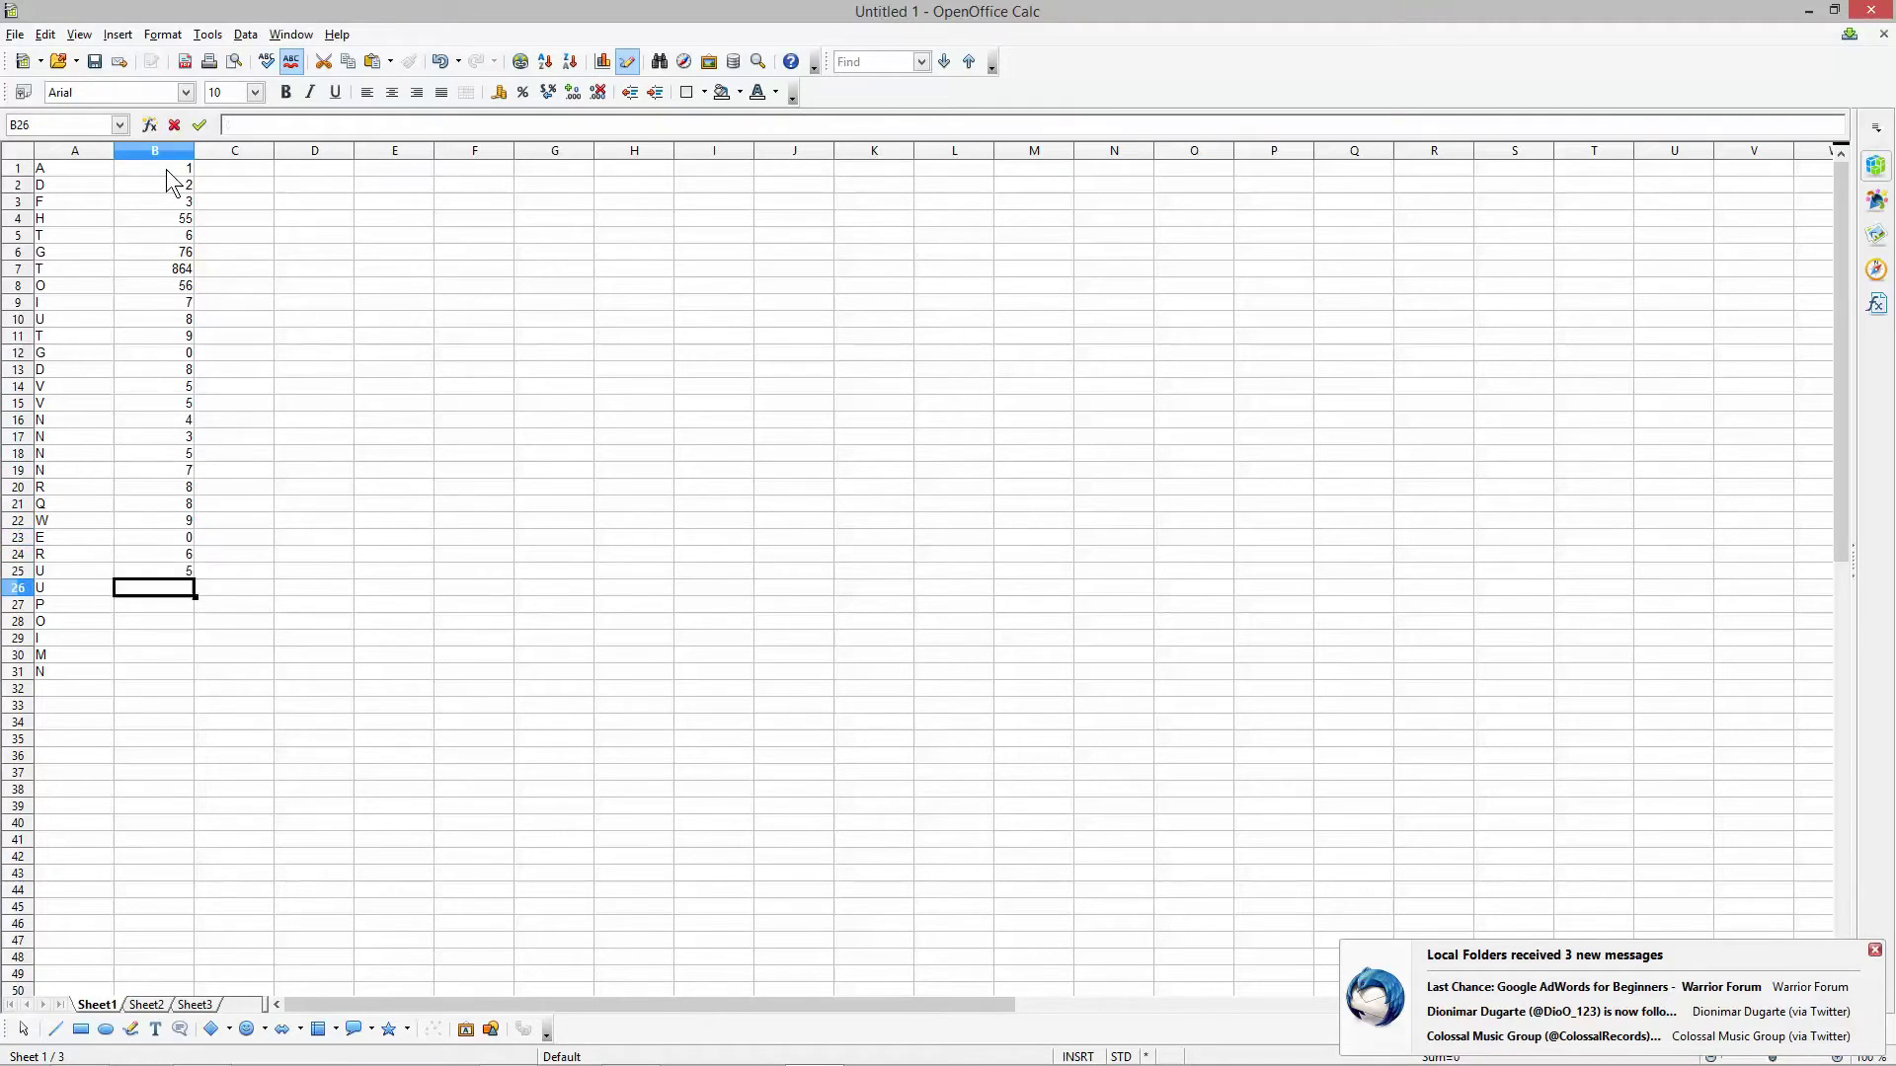
text(43)
key(Return)
text(6)
key(Return)
text(6)
key(Up)
key(Up)
text(6)
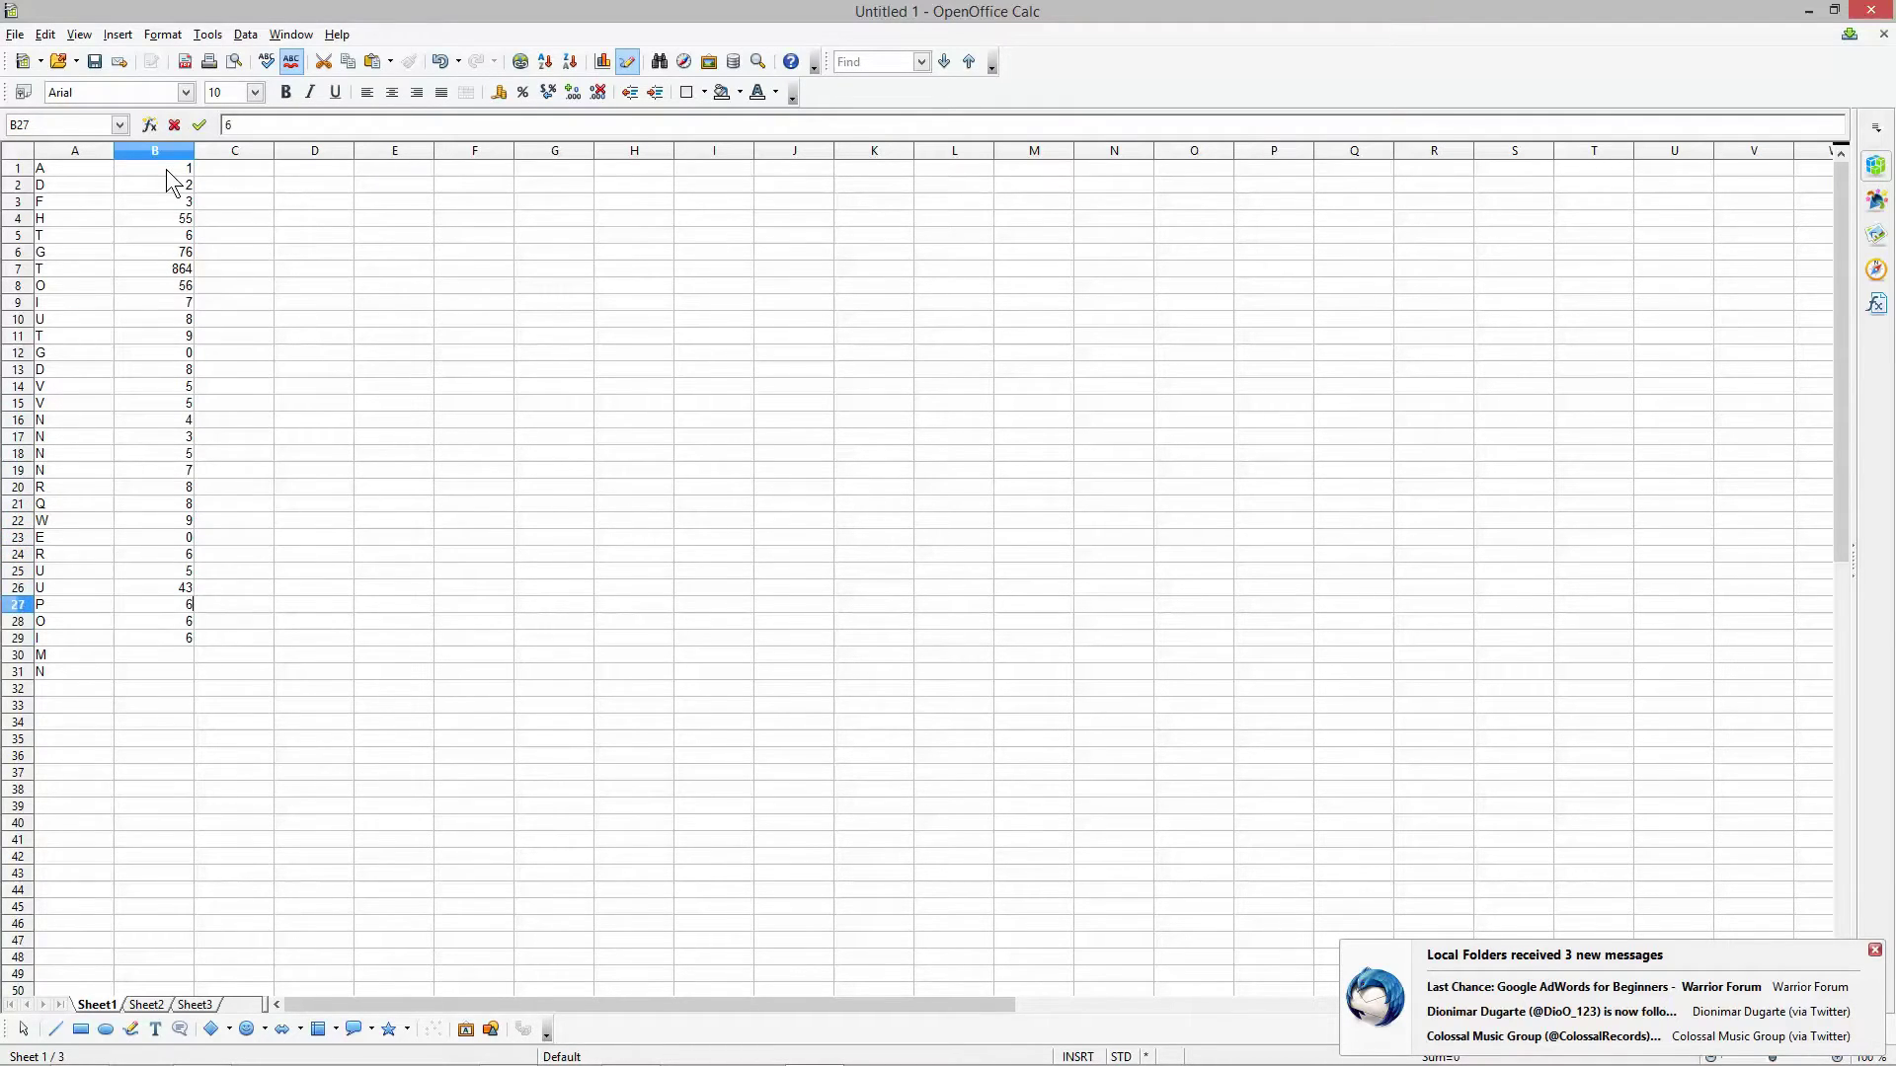
text( 5 5)
key(Return)
text(5)
key(Up)
key(Up)
text(4)
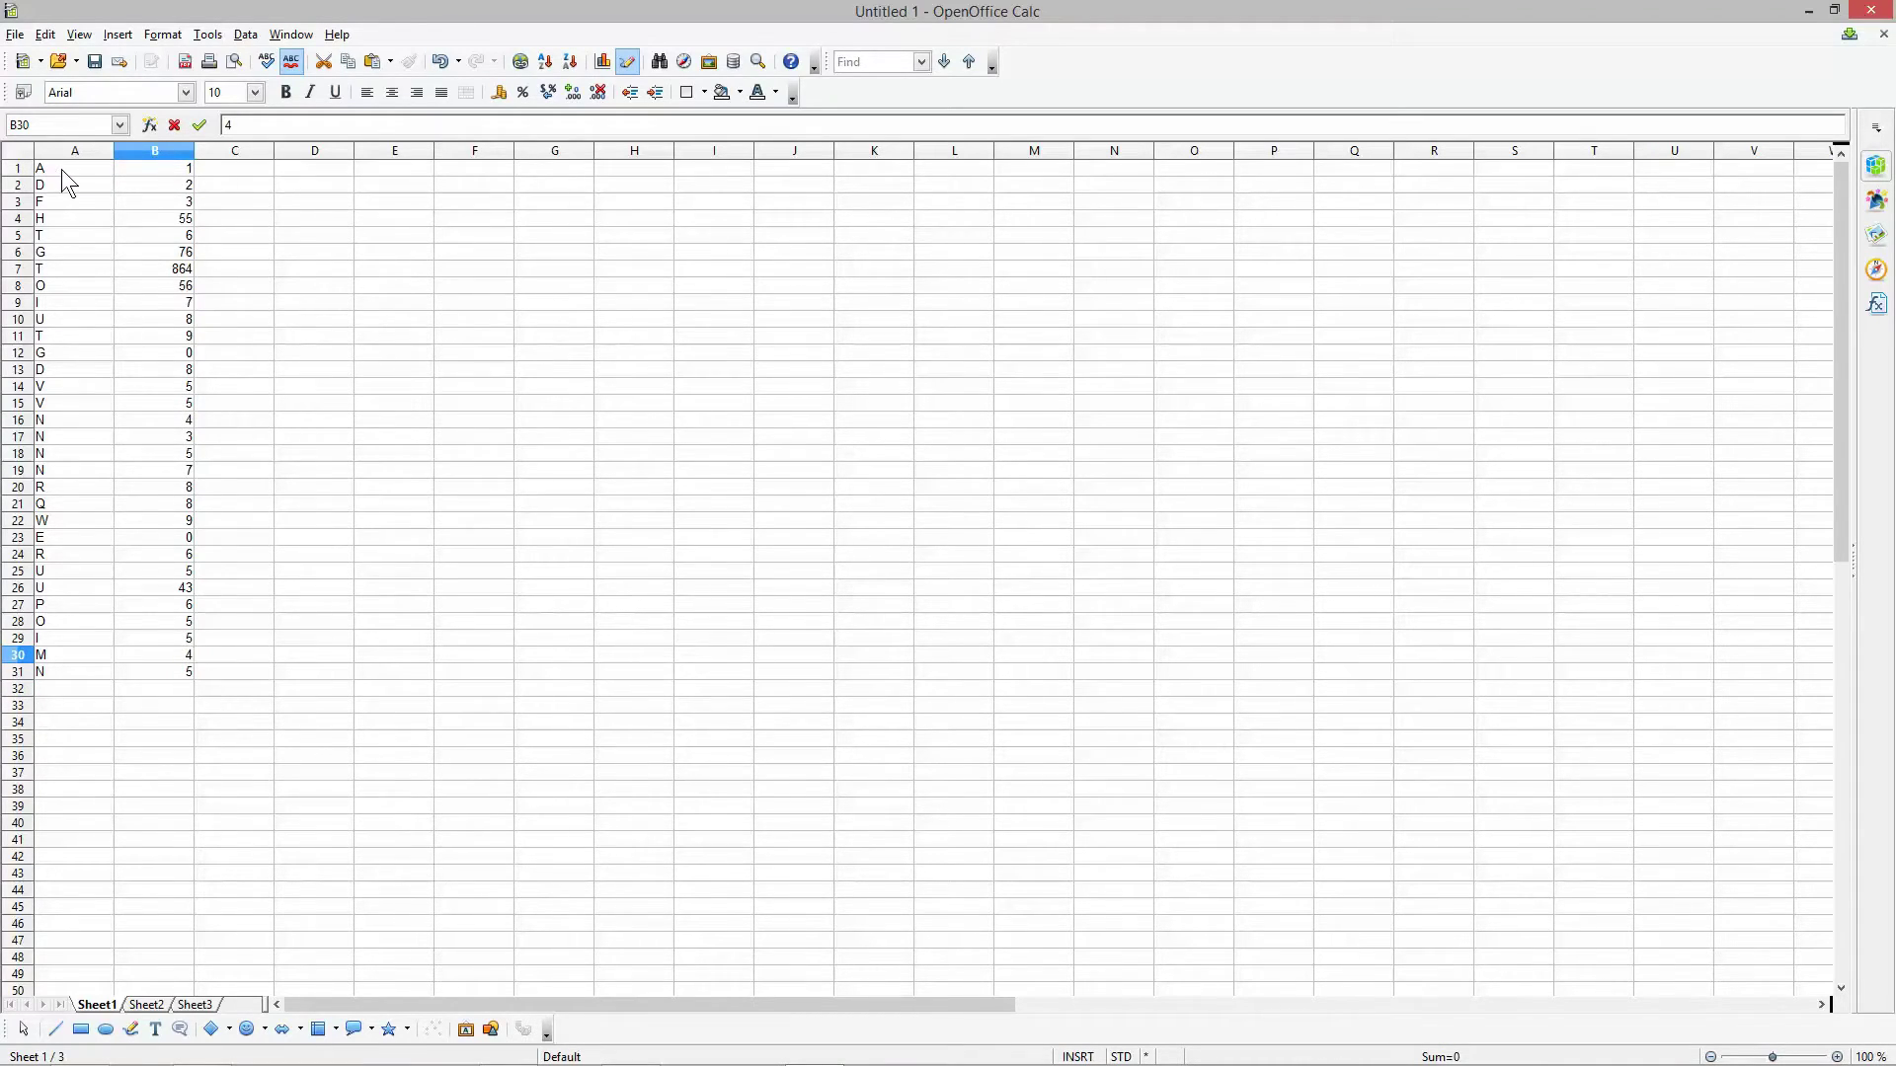
drag(61, 169, 99, 676)
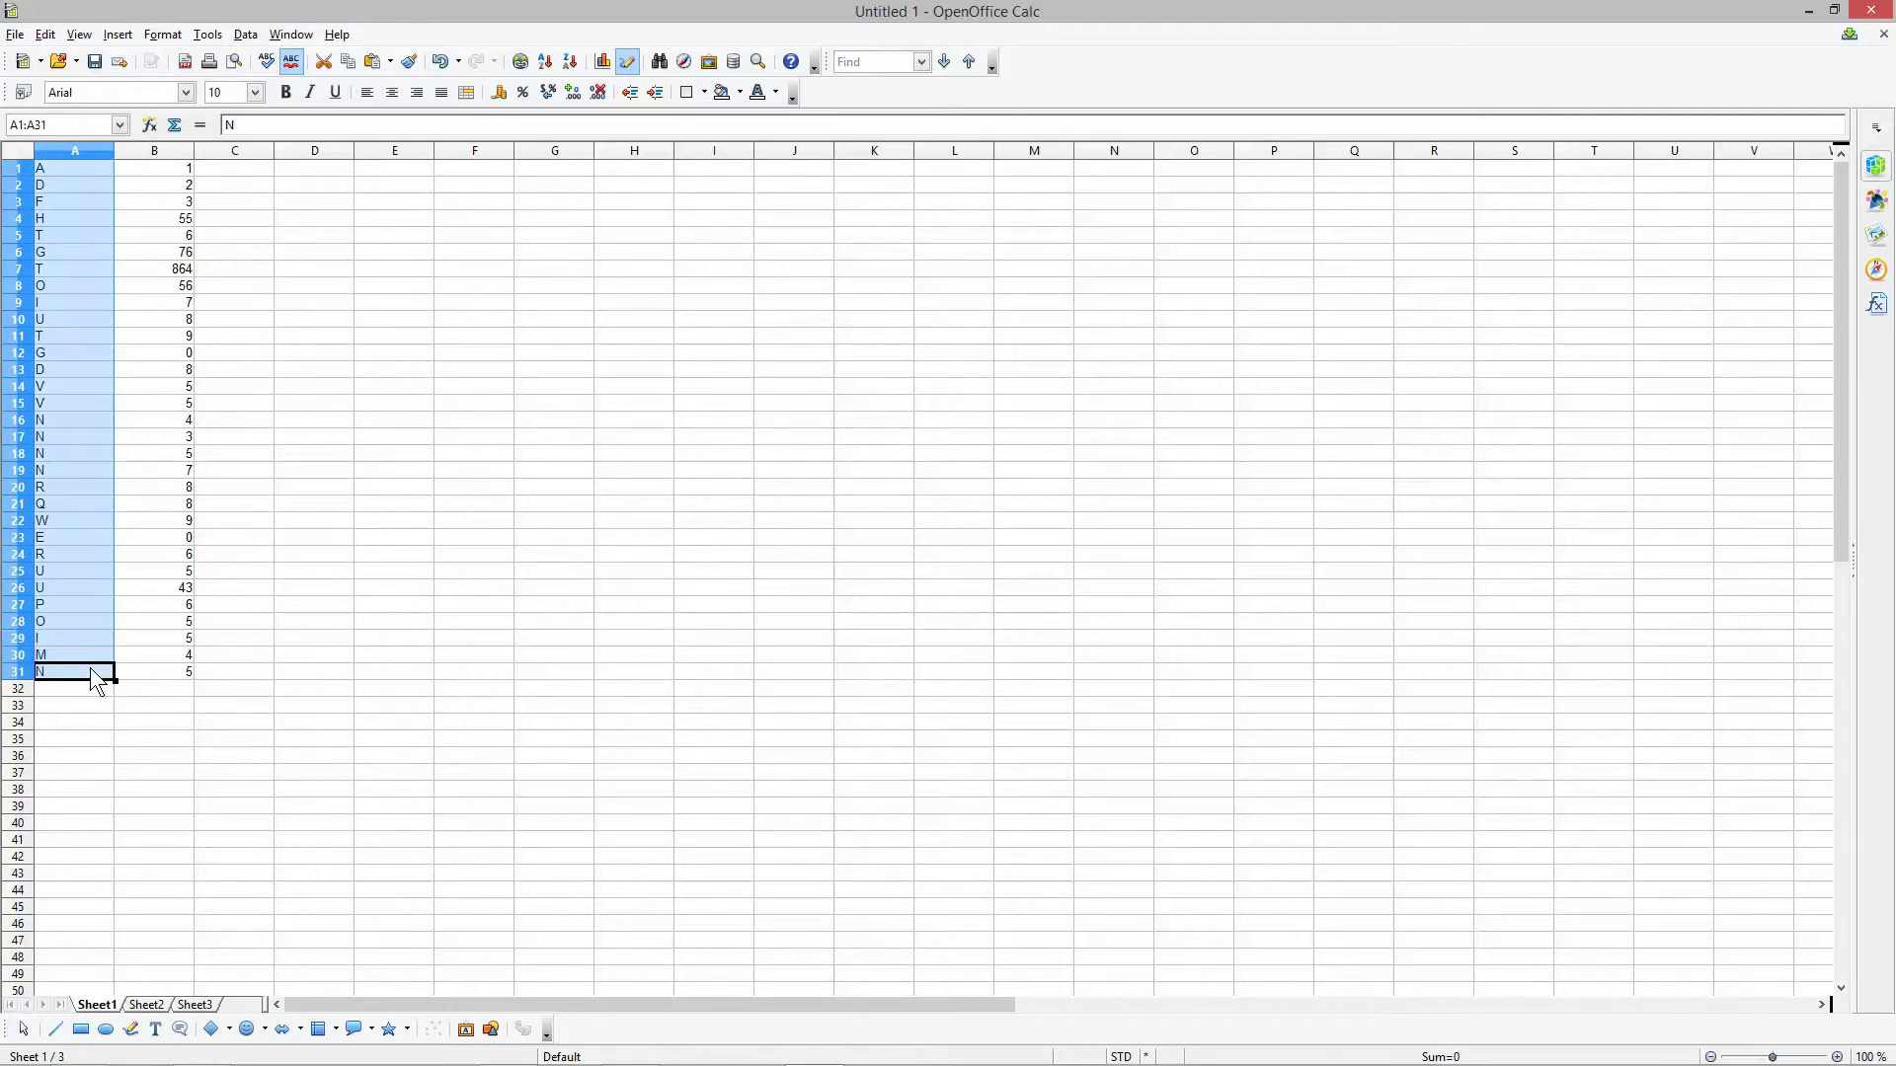
Select the 31 rows of letters and numbers, ending with column headers A and B selected.
drag(157, 164, 190, 667)
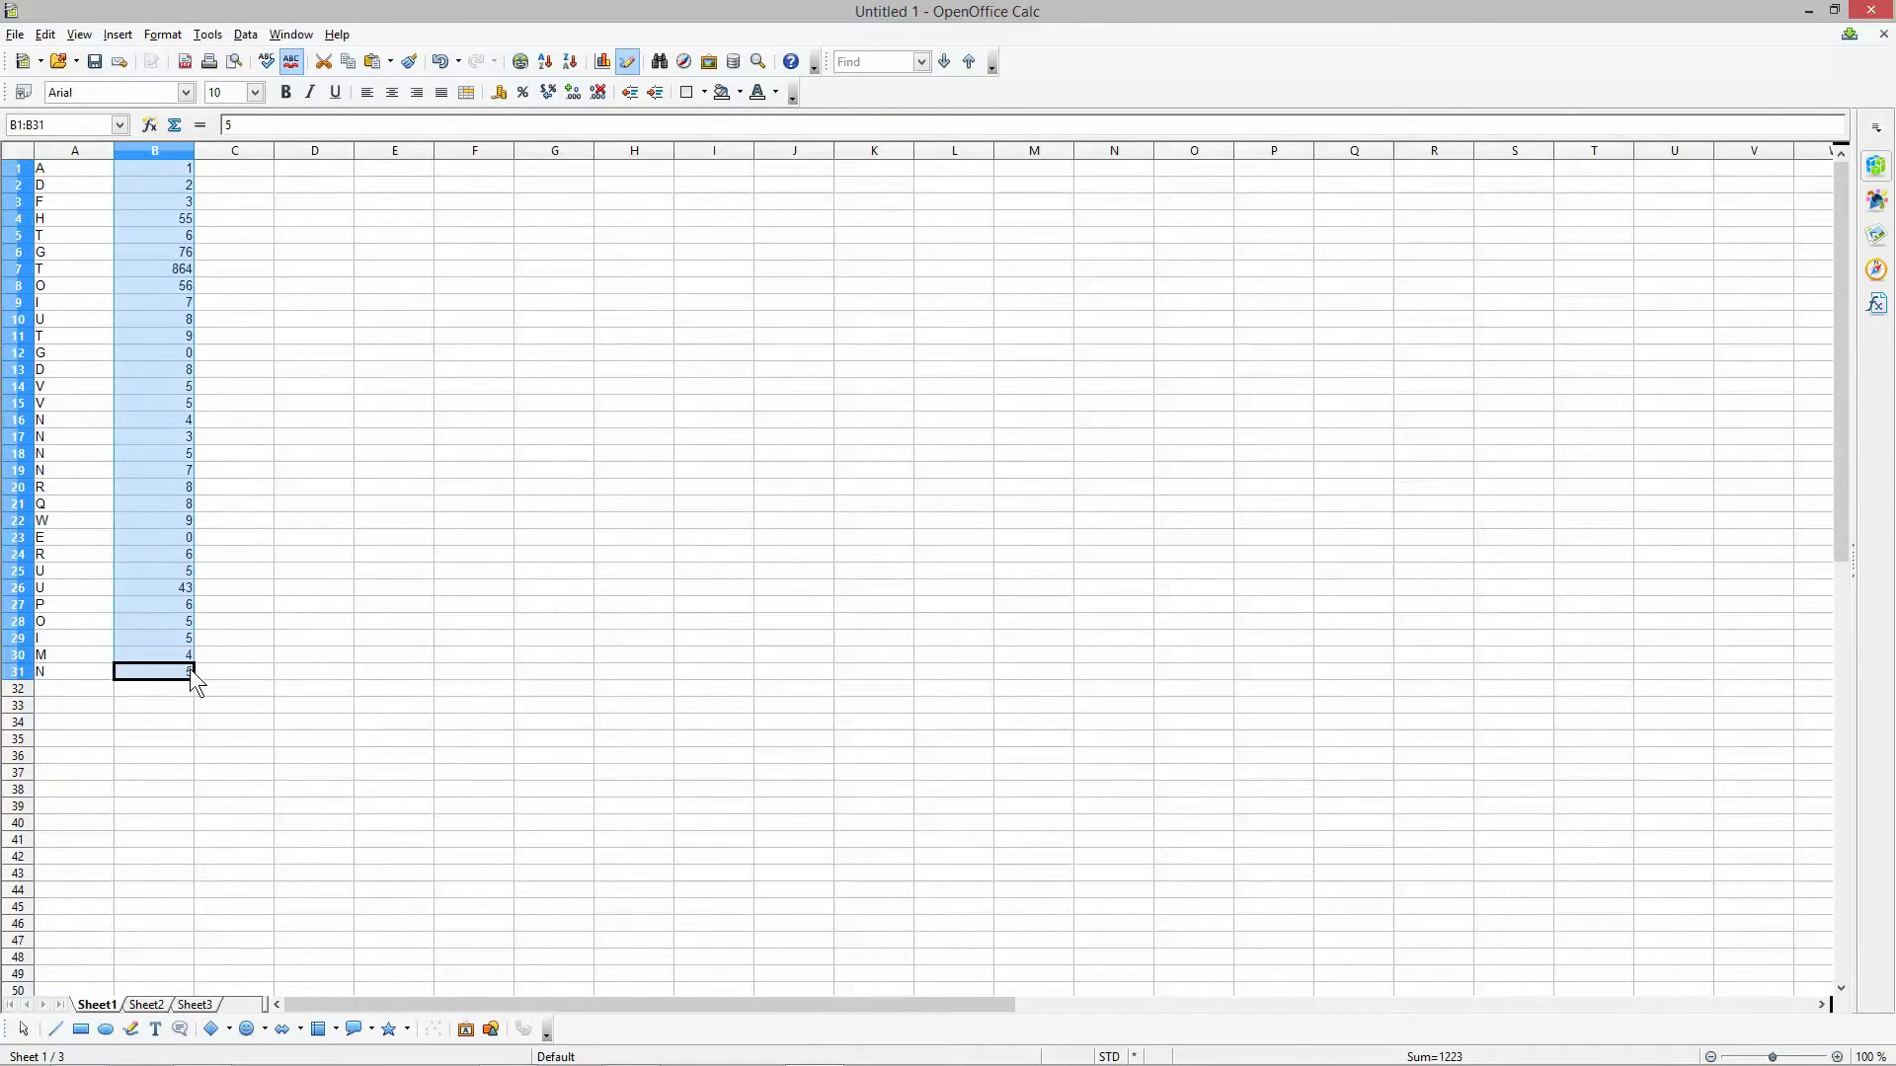
drag(65, 170, 104, 673)
drag(158, 164, 176, 668)
click(53, 172)
drag(51, 170, 93, 662)
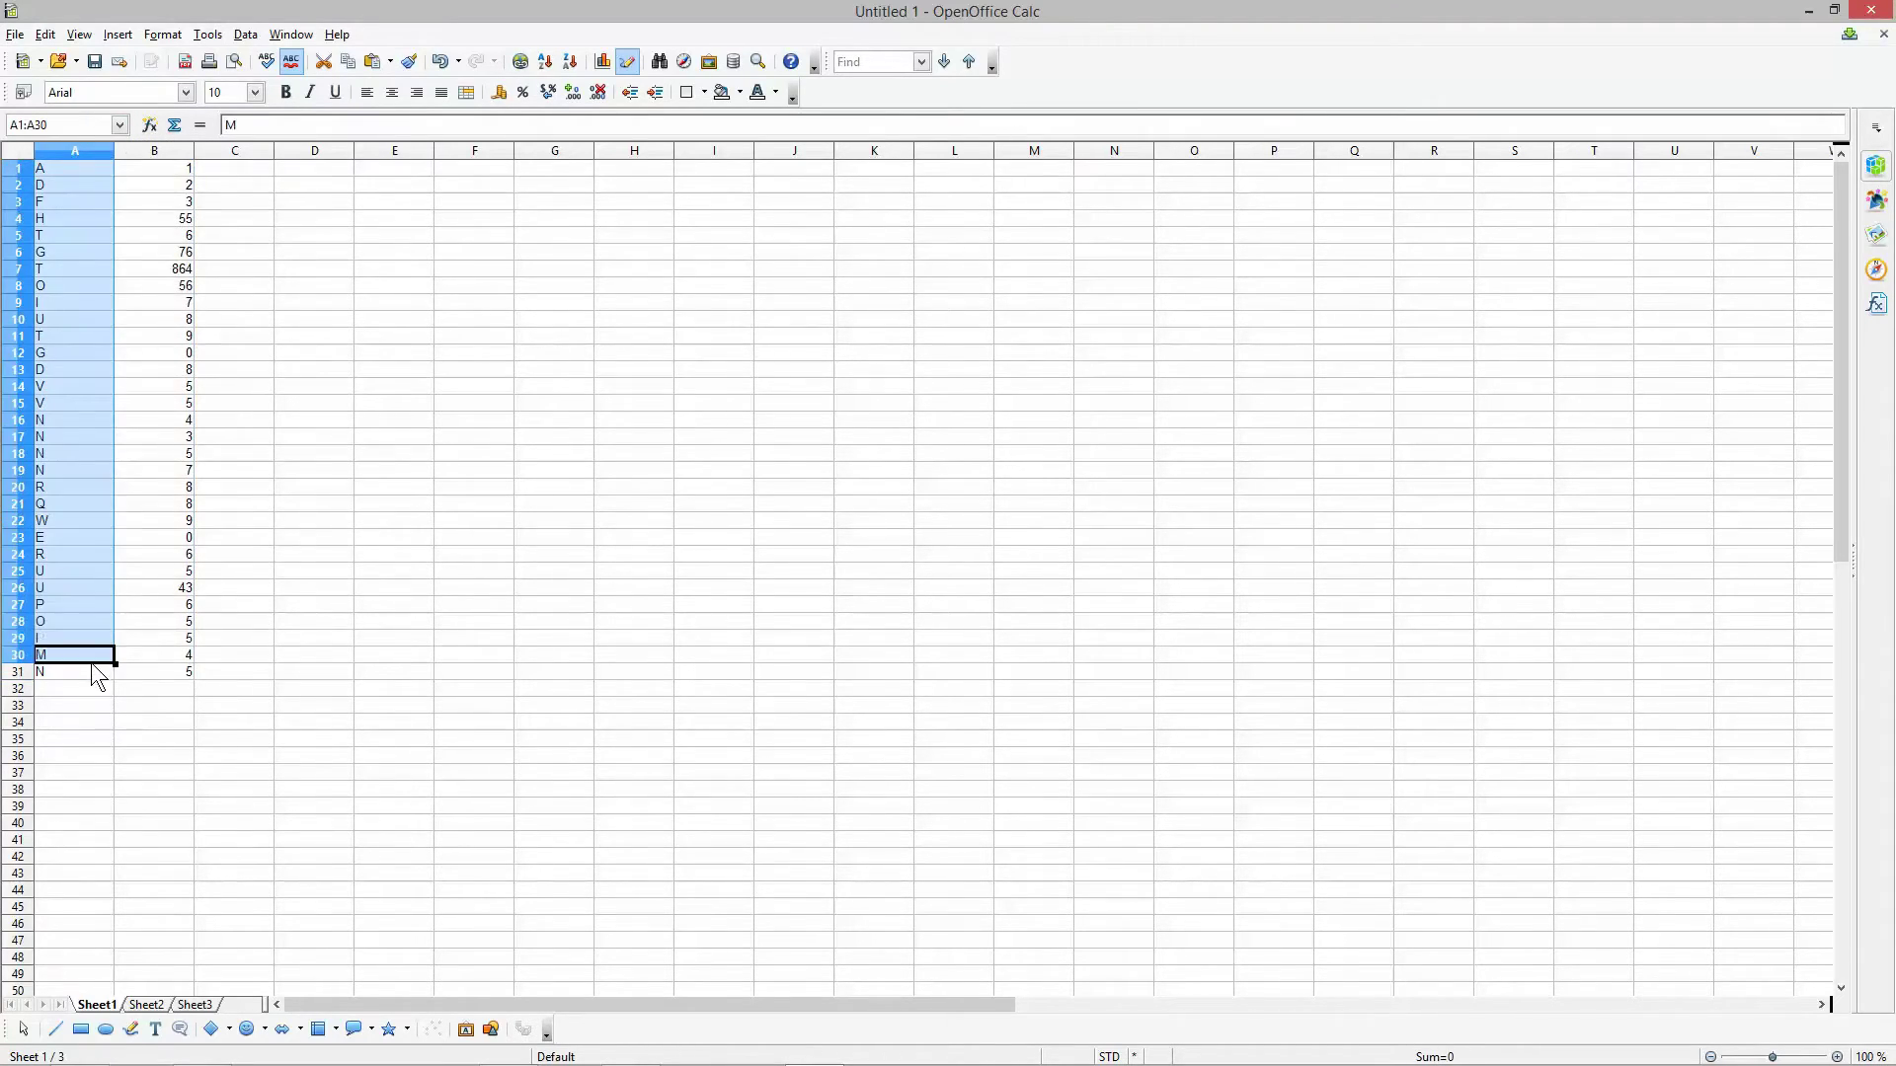
drag(168, 168, 164, 668)
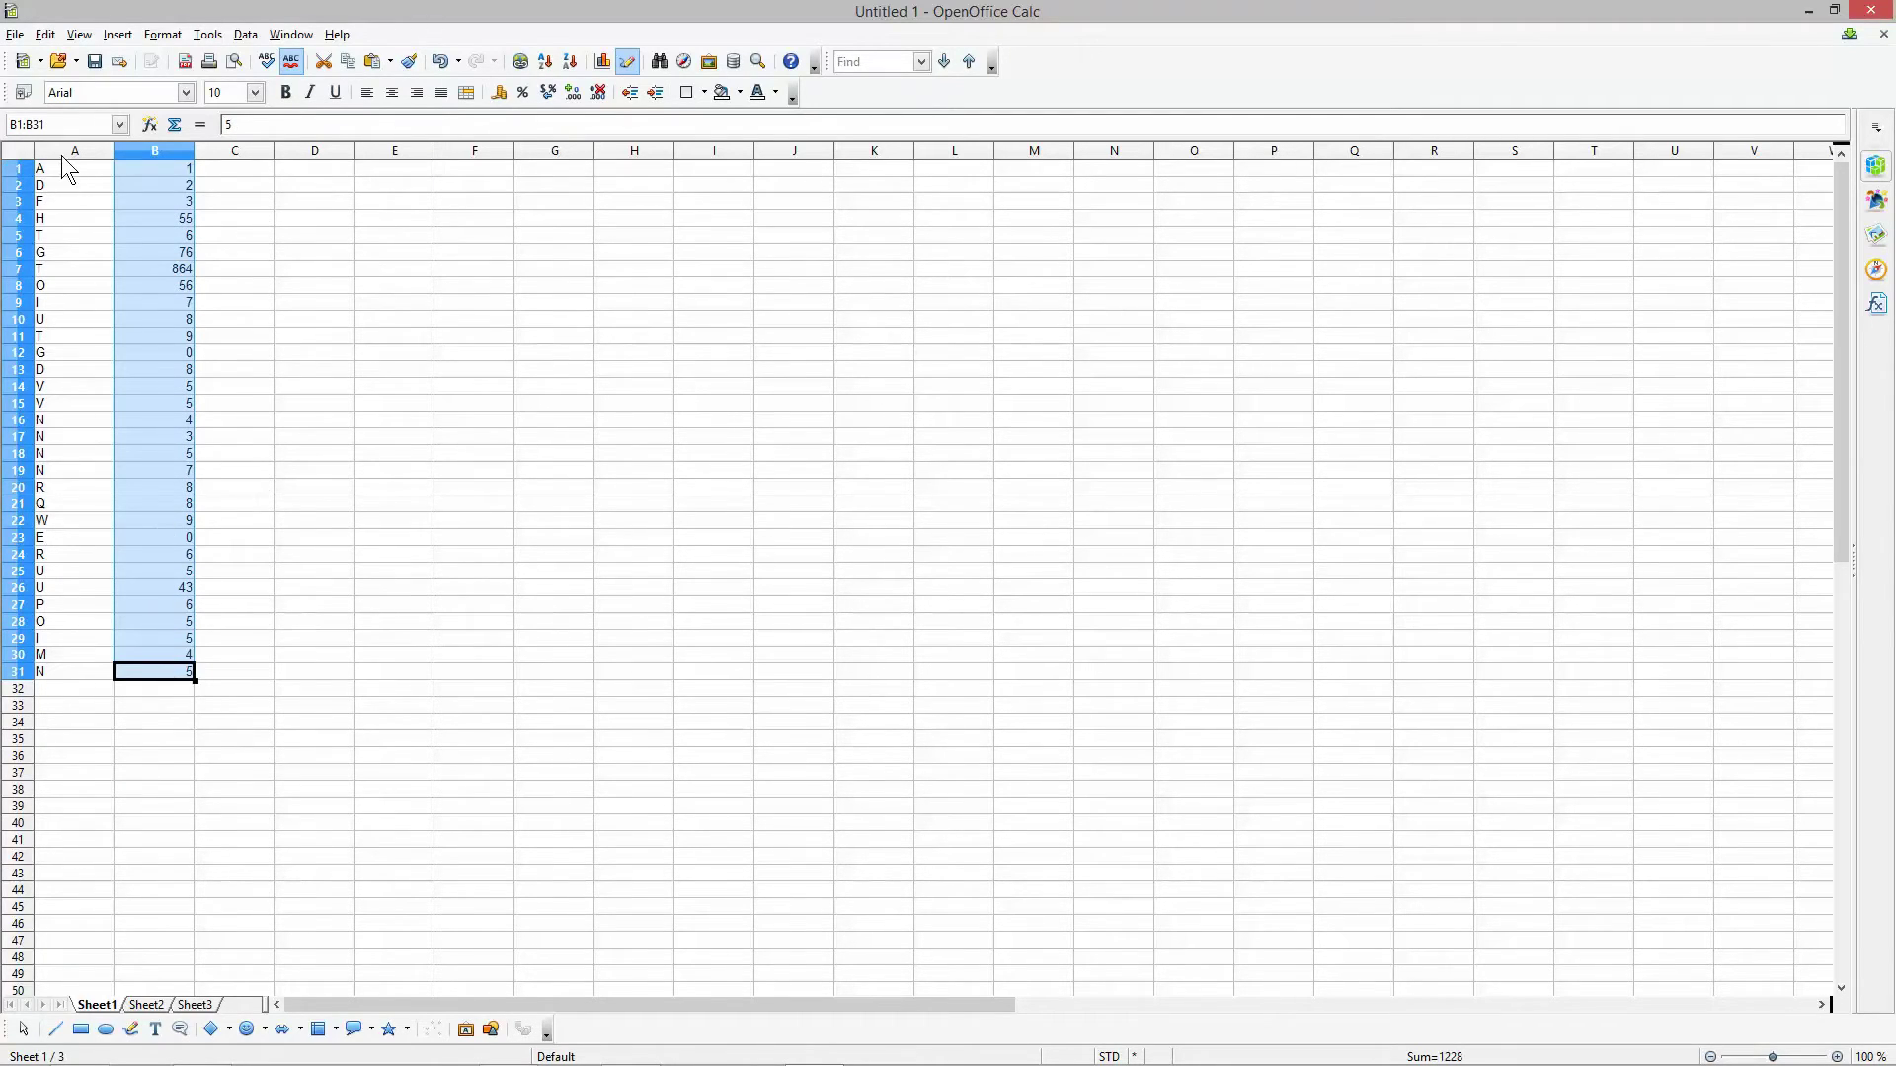
drag(63, 150, 129, 150)
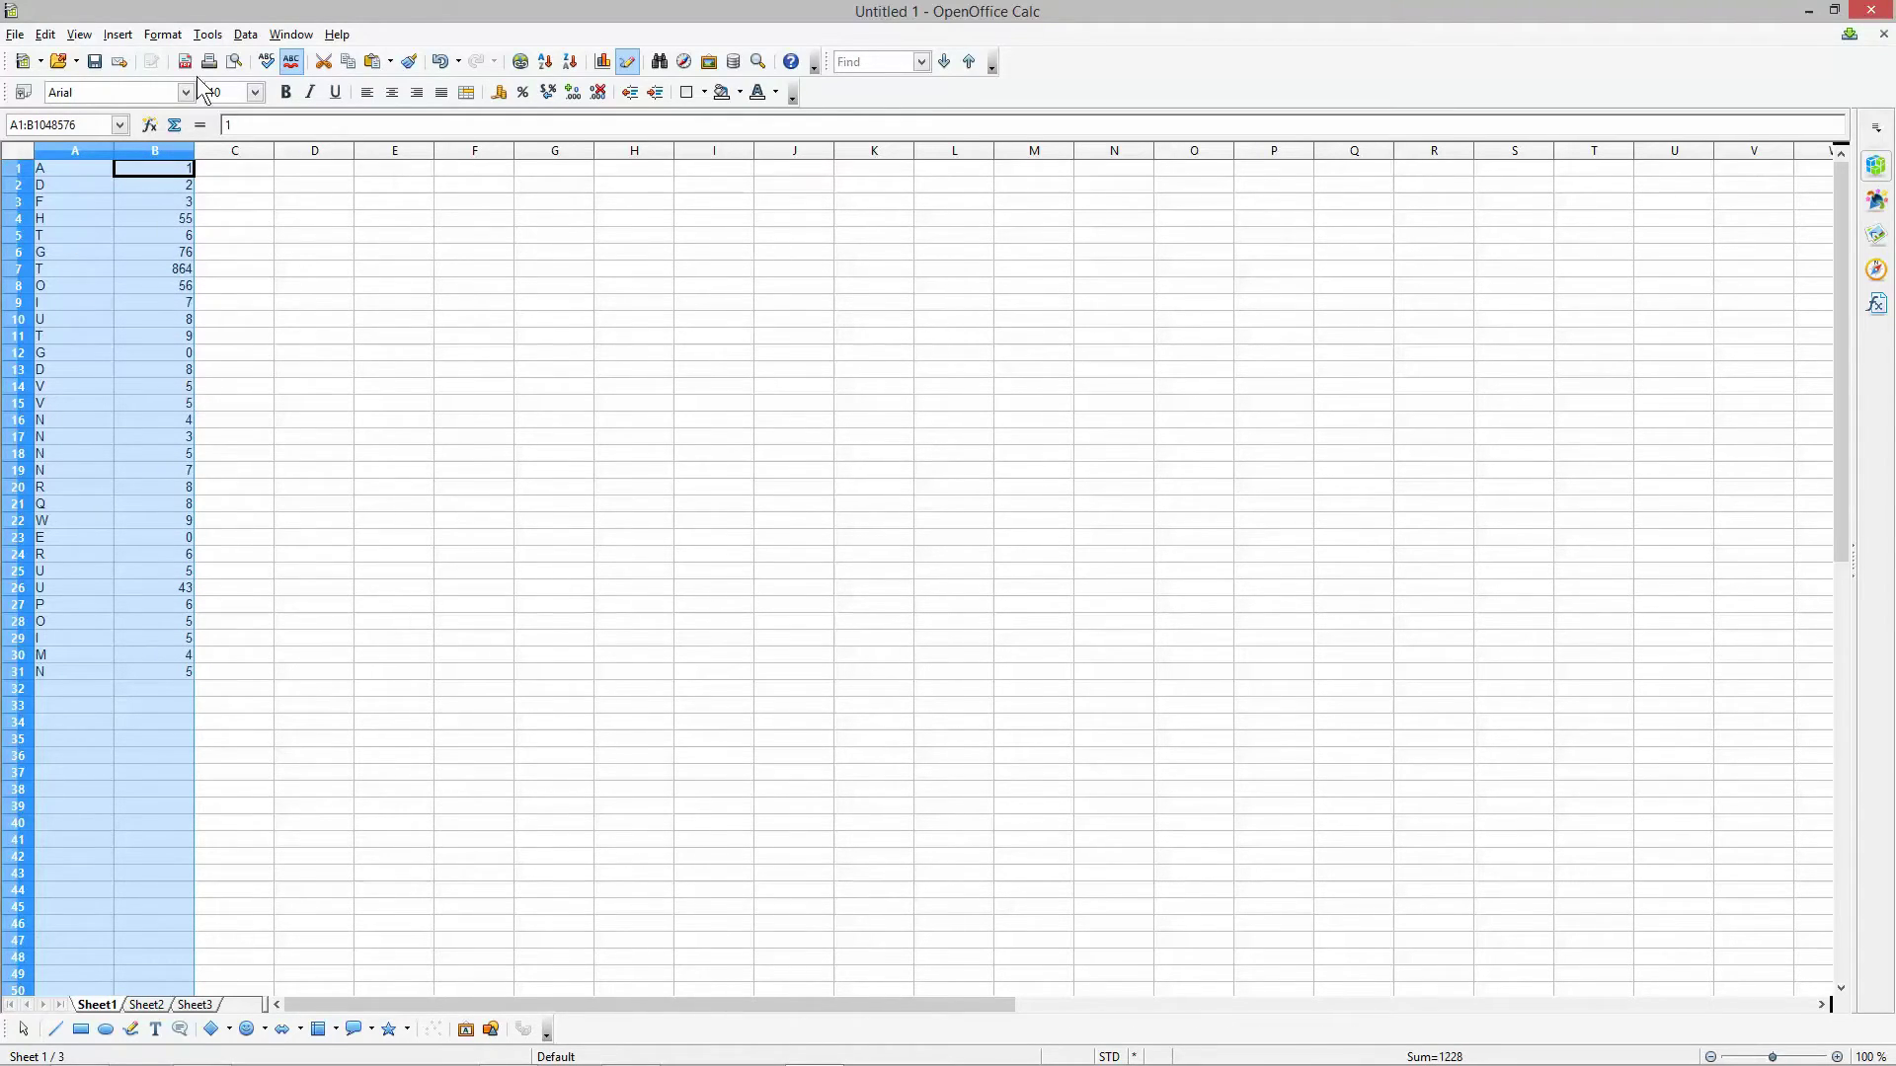
Sort the data by Column A, then by Column B, both ascending.
click(245, 34)
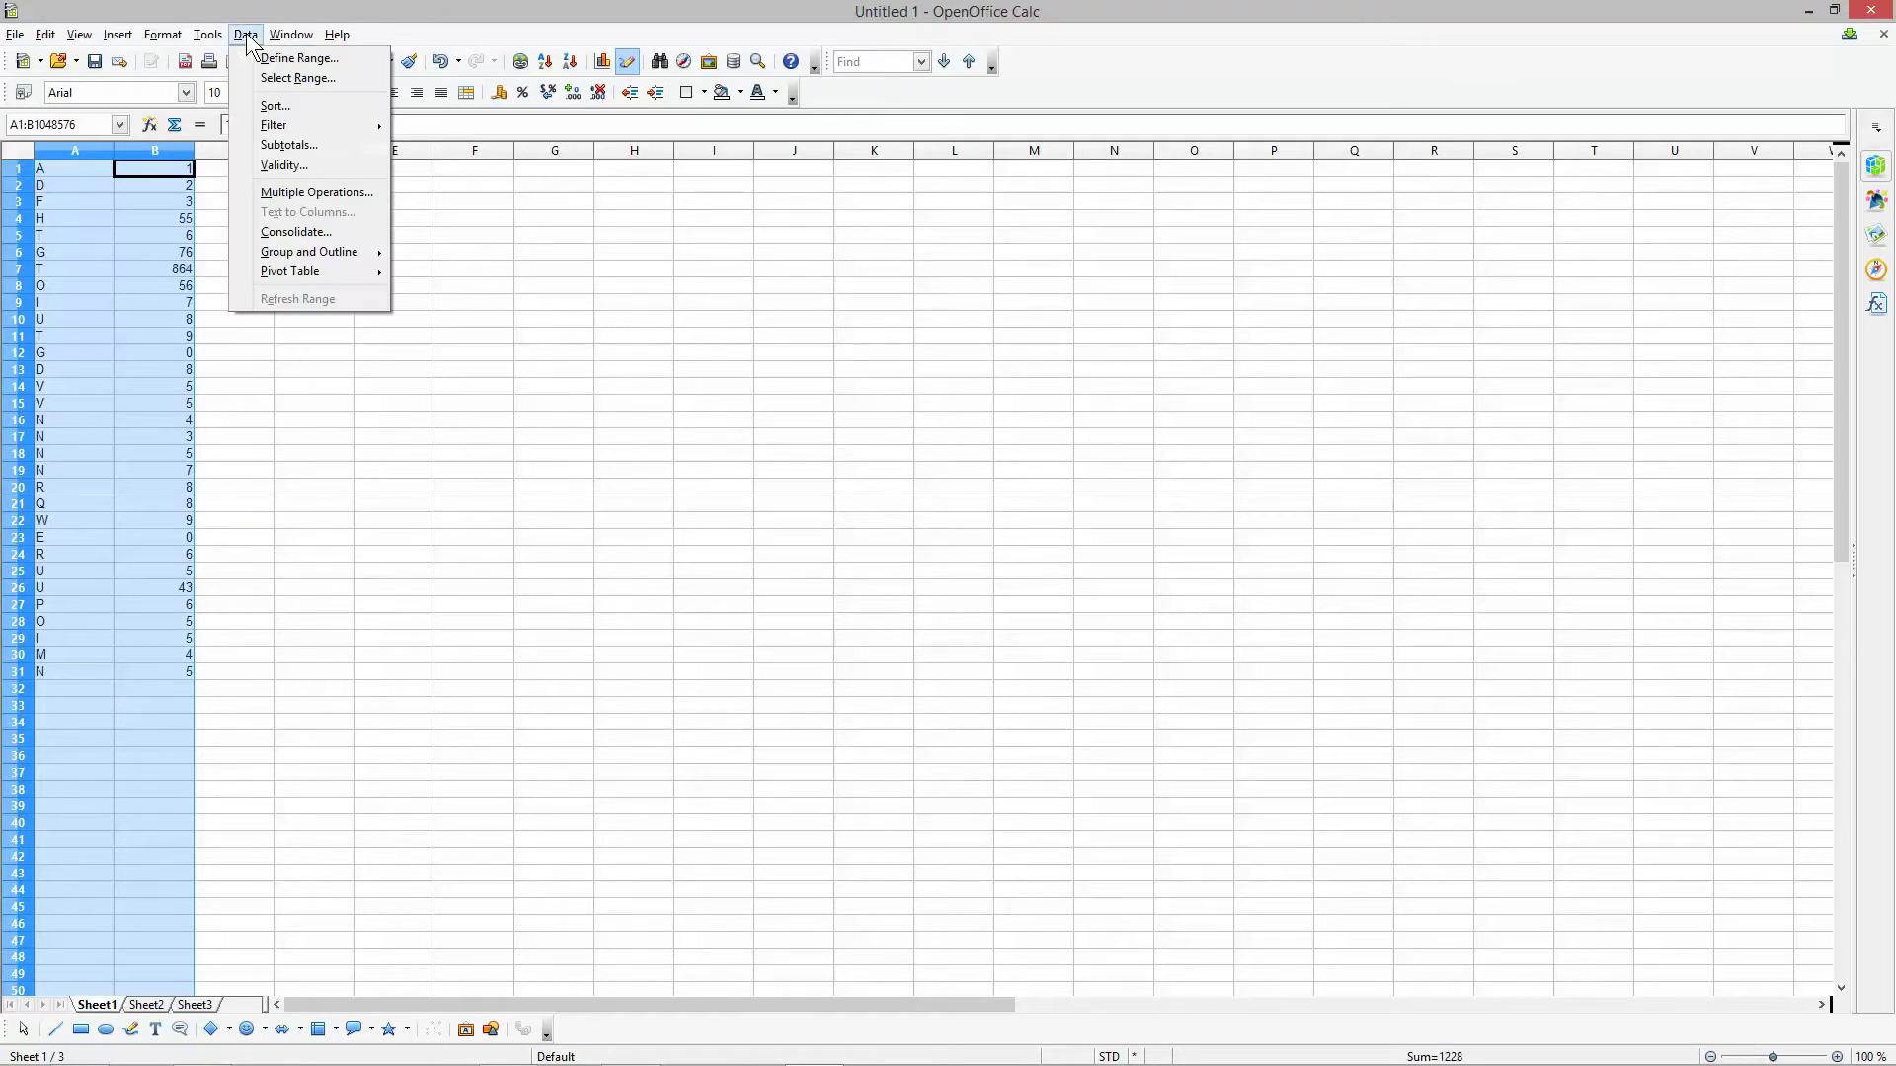
click(270, 107)
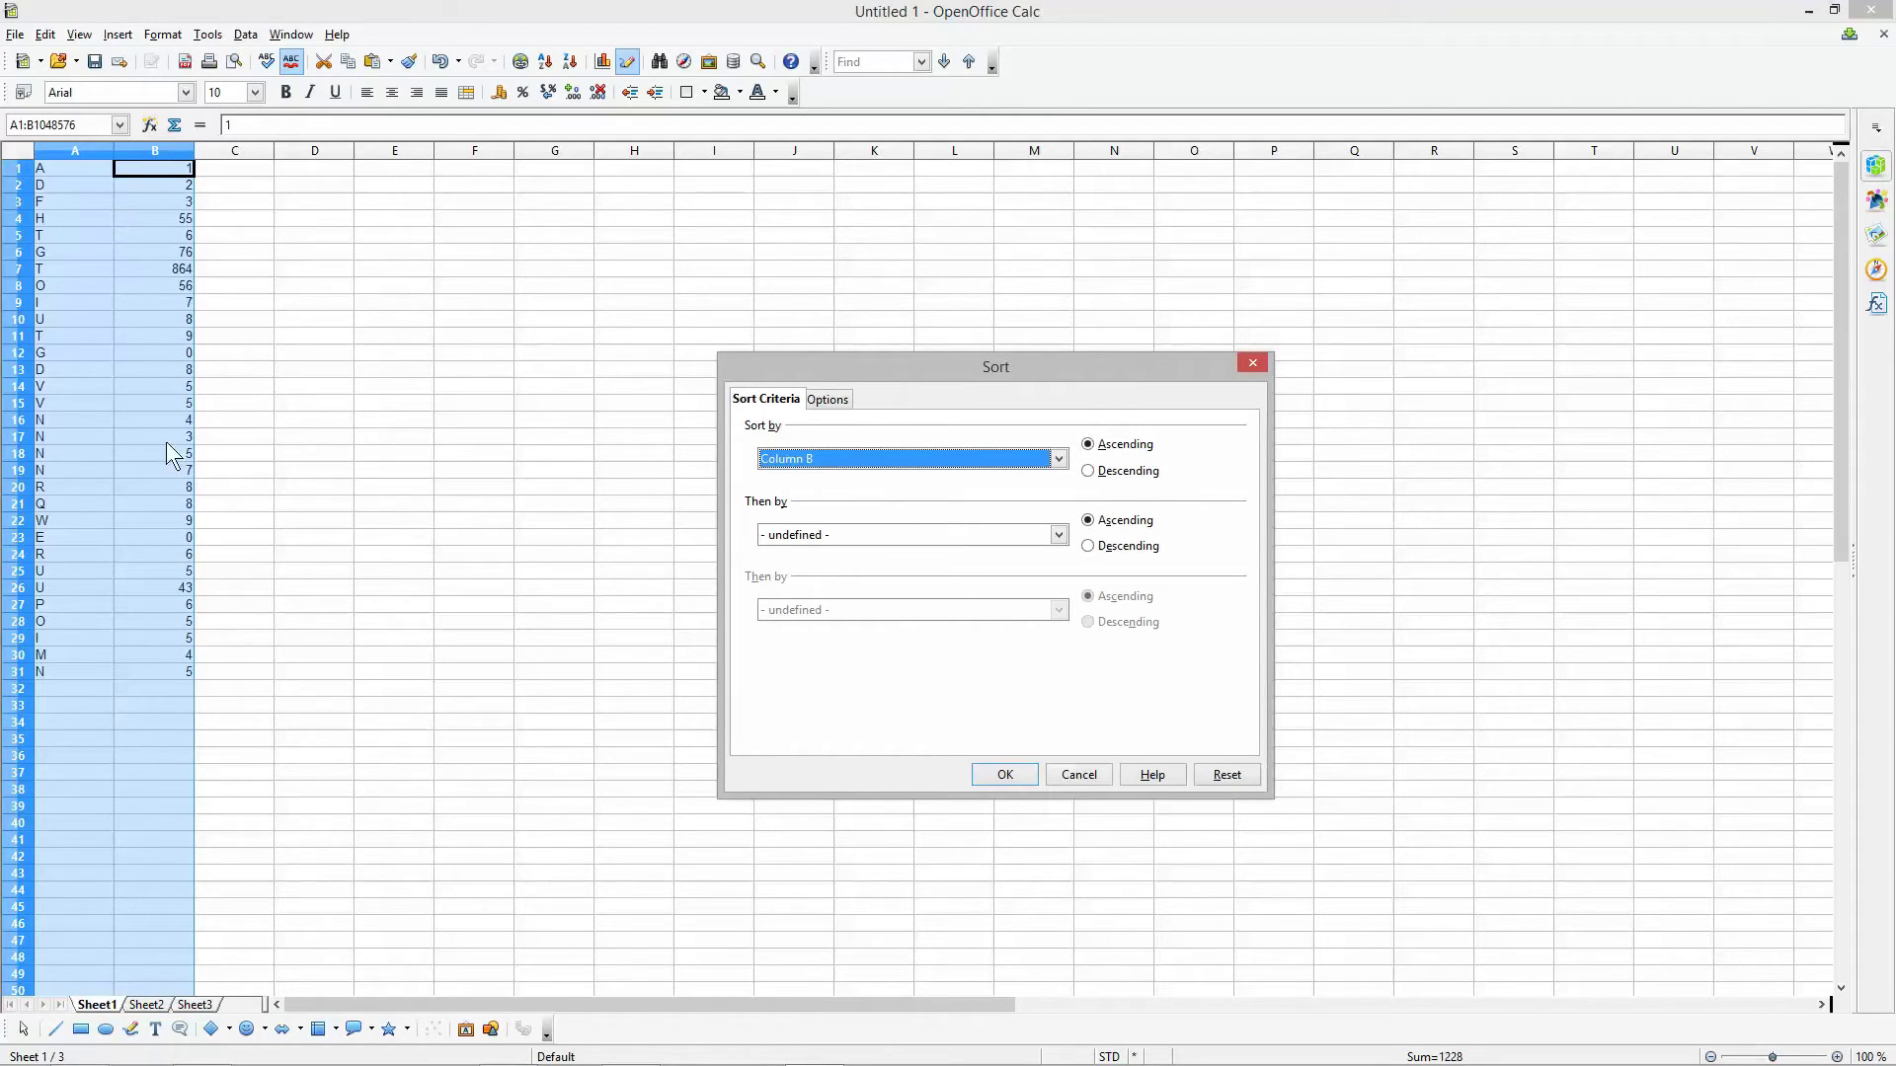
click(806, 446)
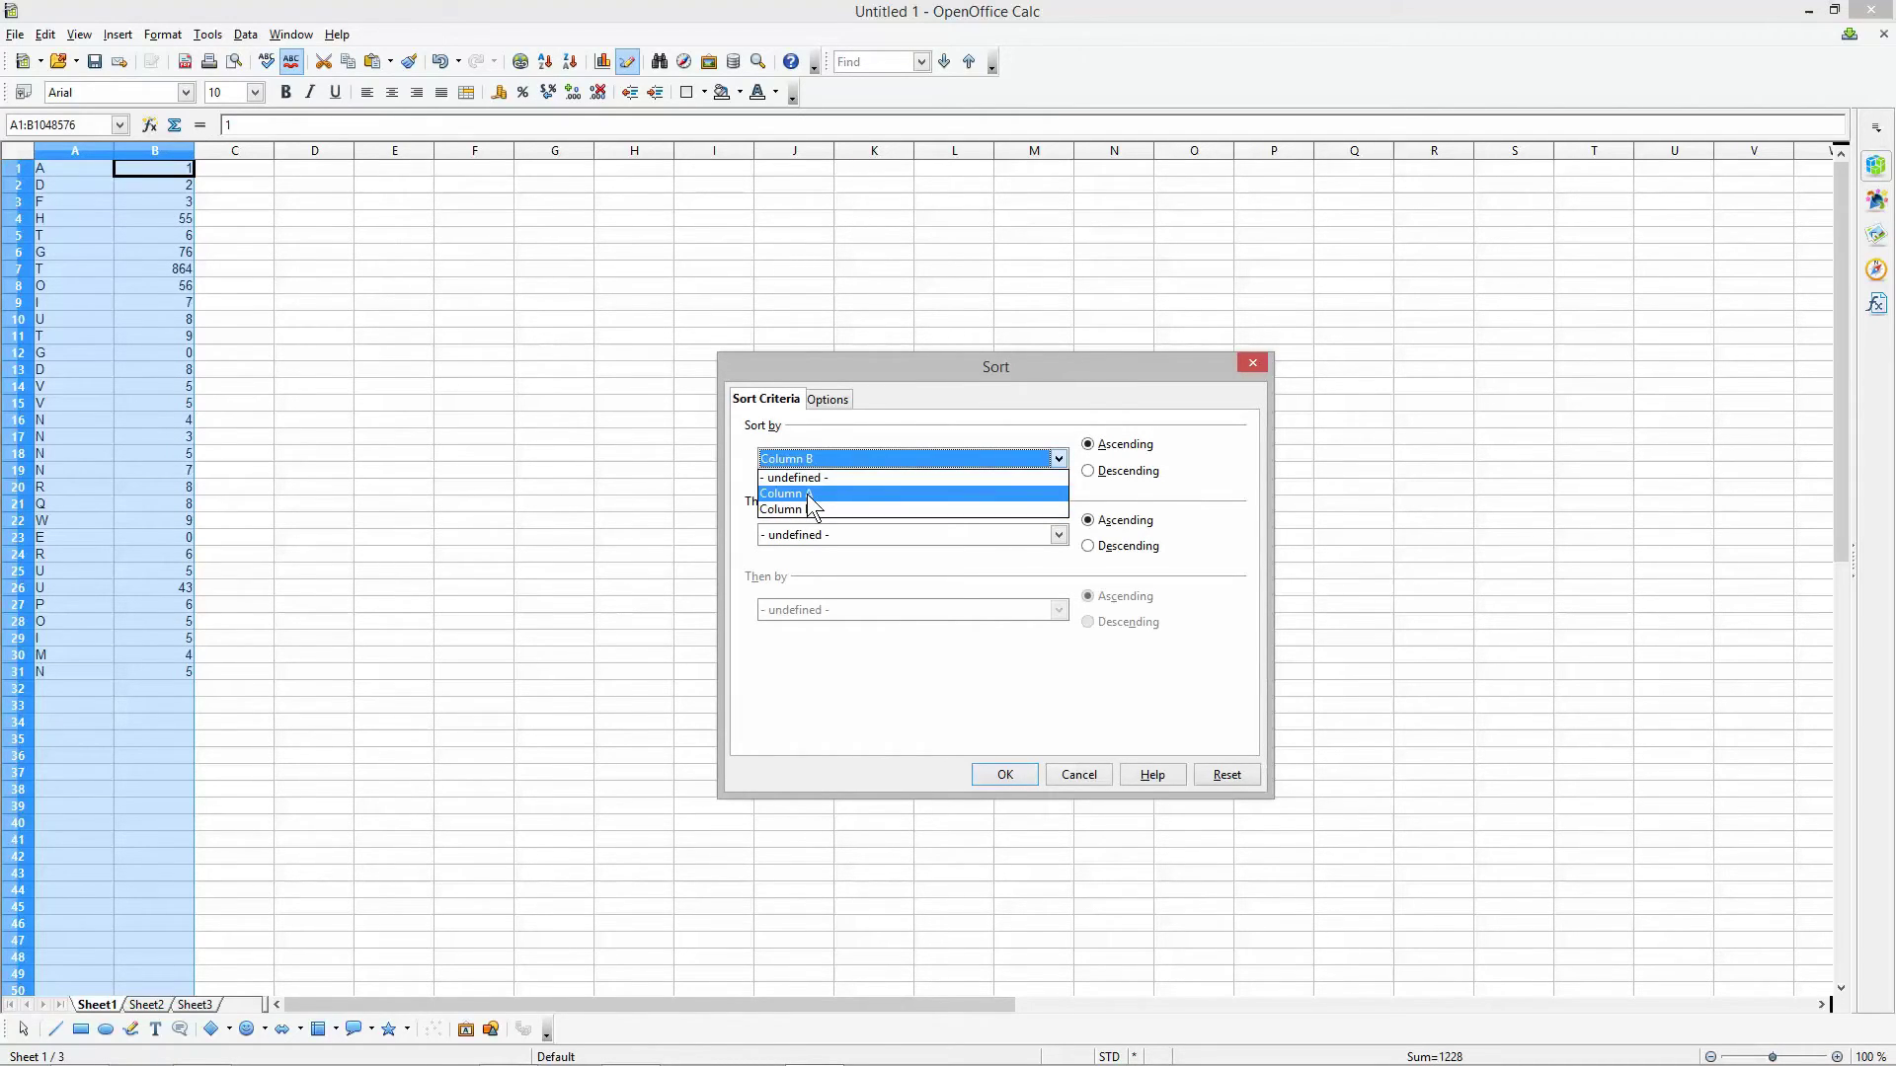
click(808, 494)
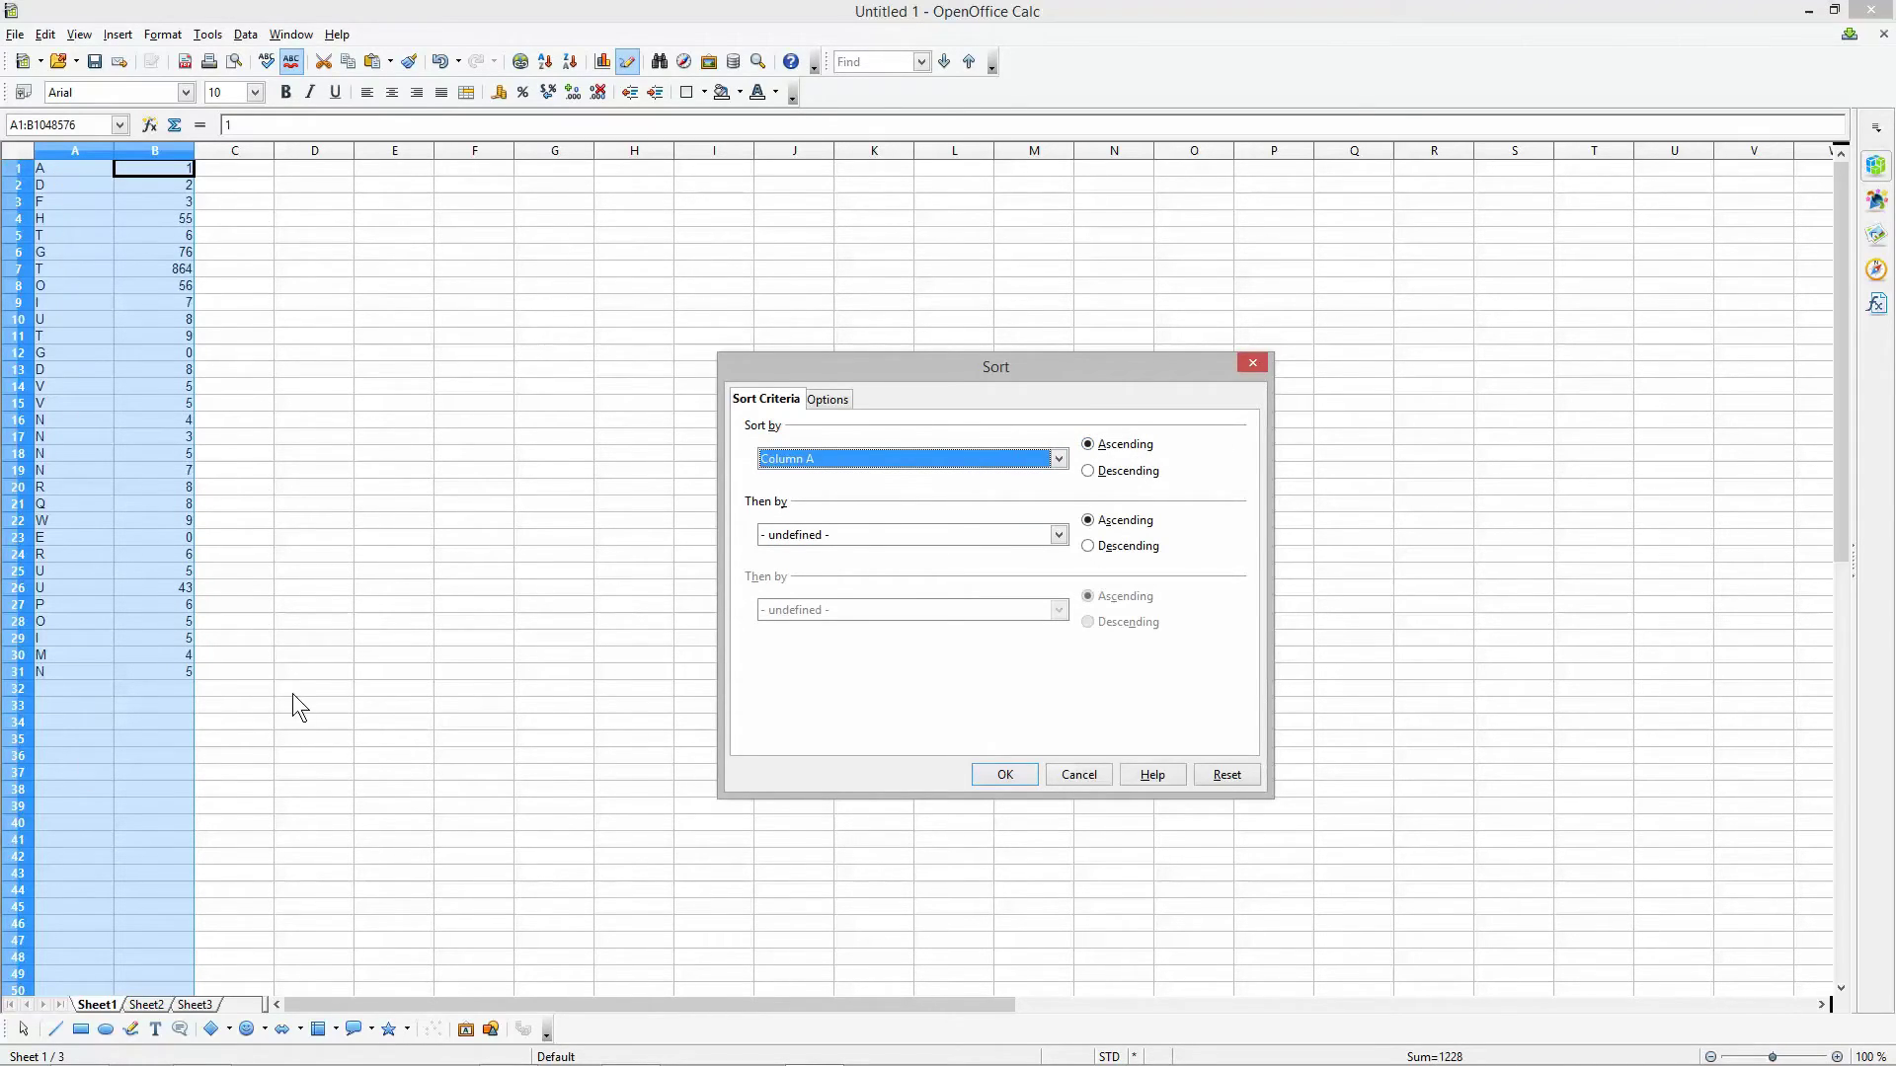
click(857, 534)
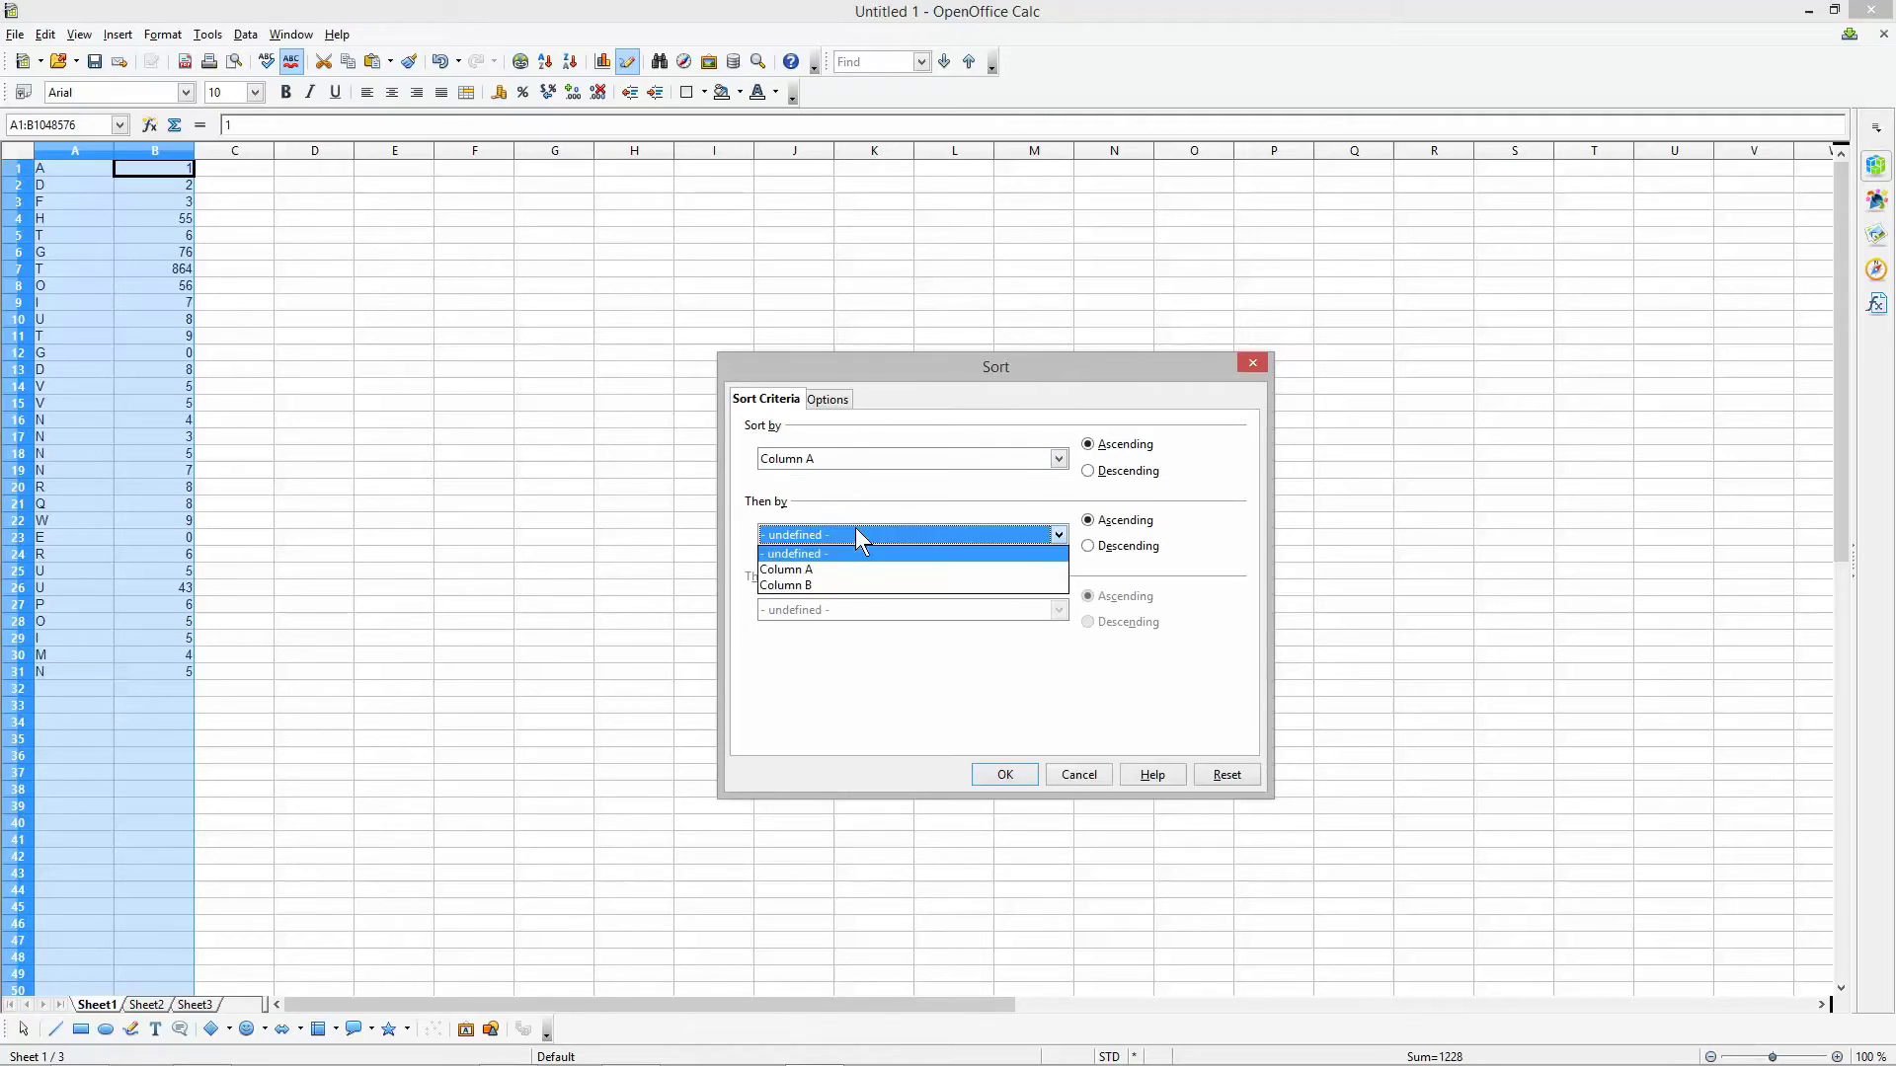
click(833, 584)
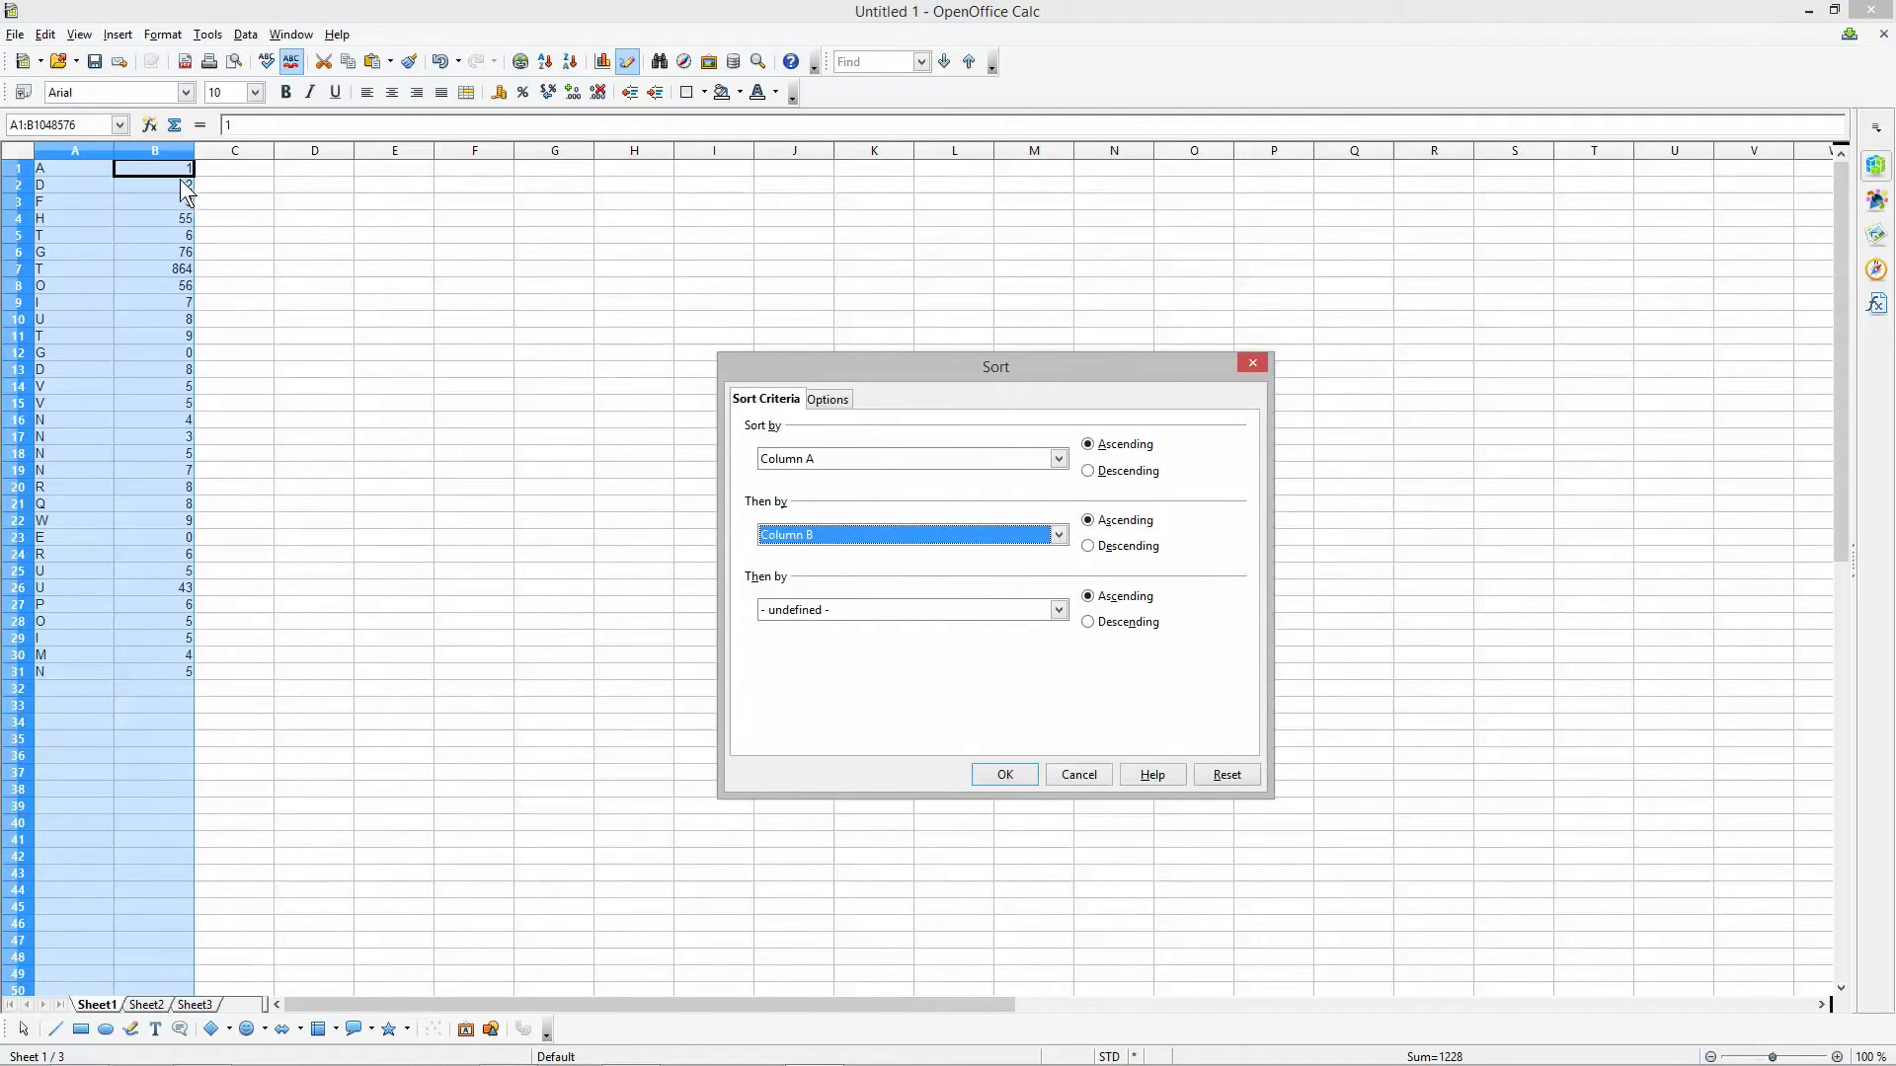
click(999, 777)
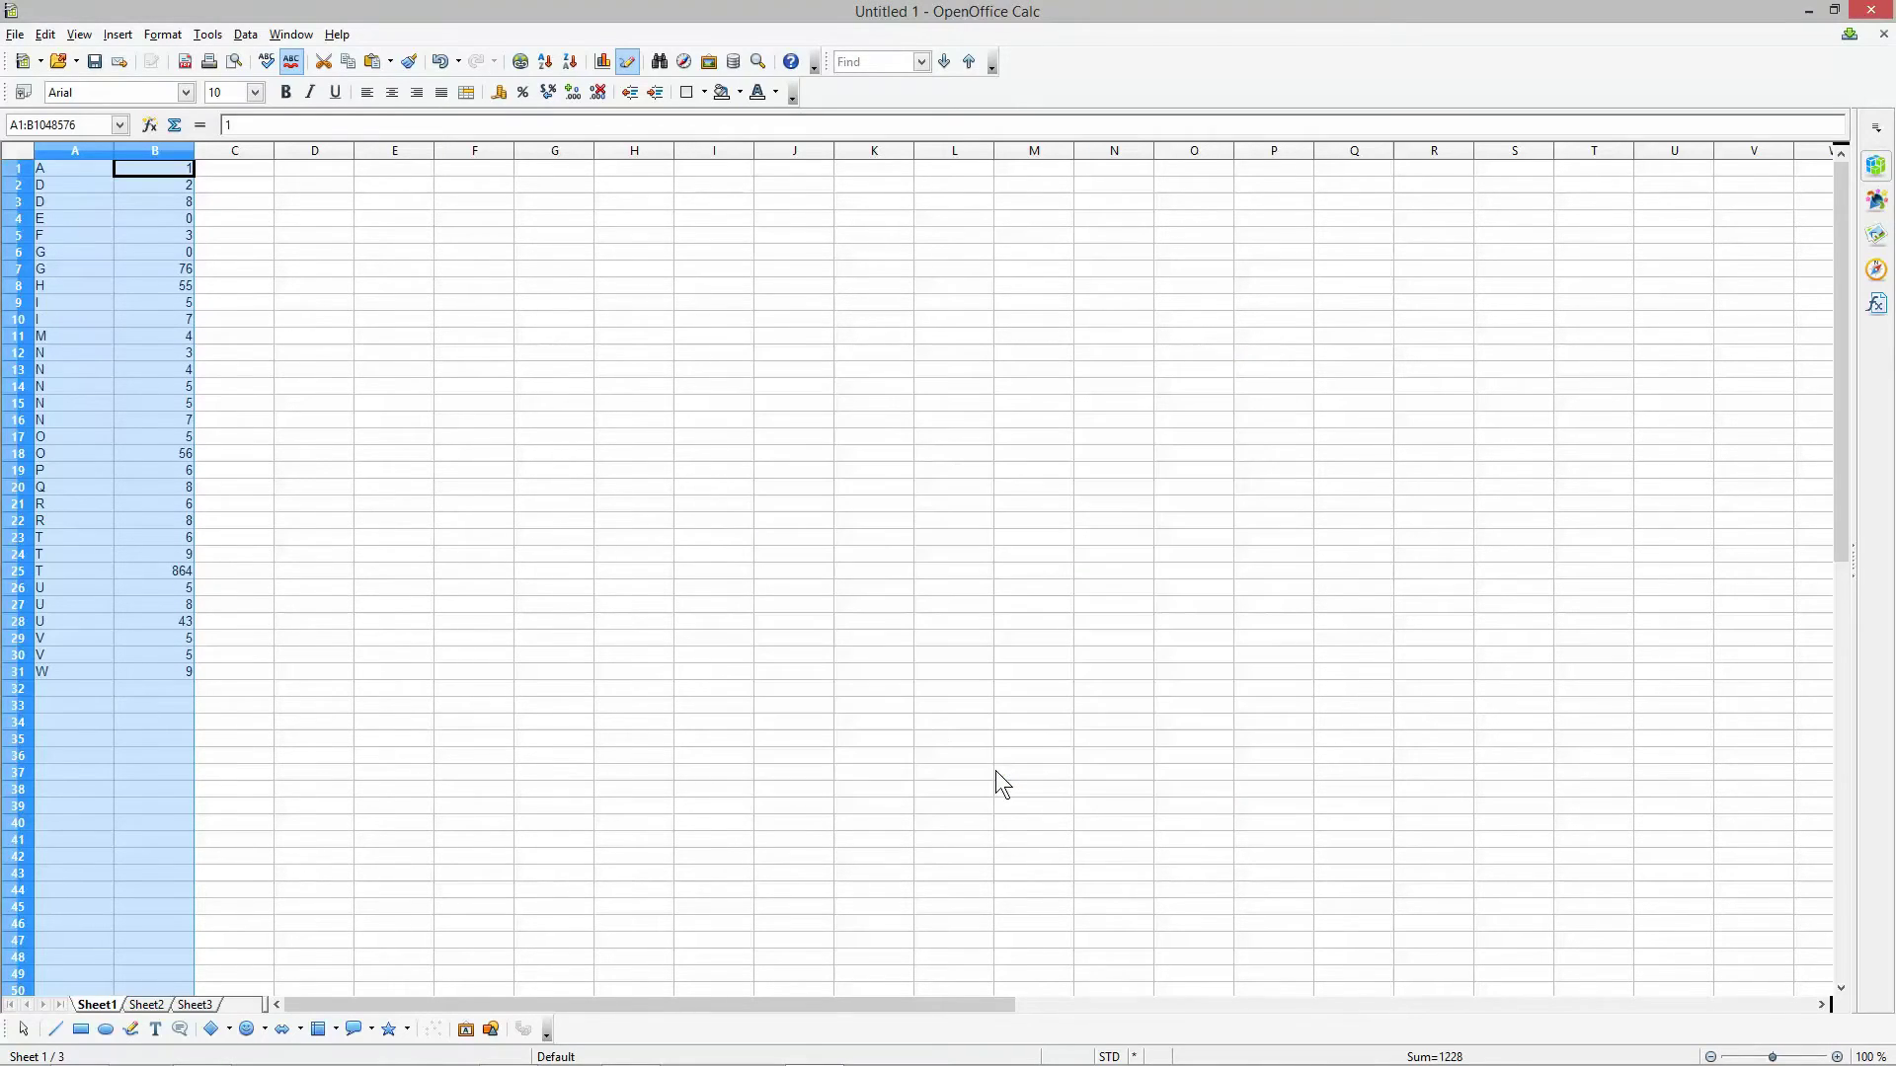
click(55, 188)
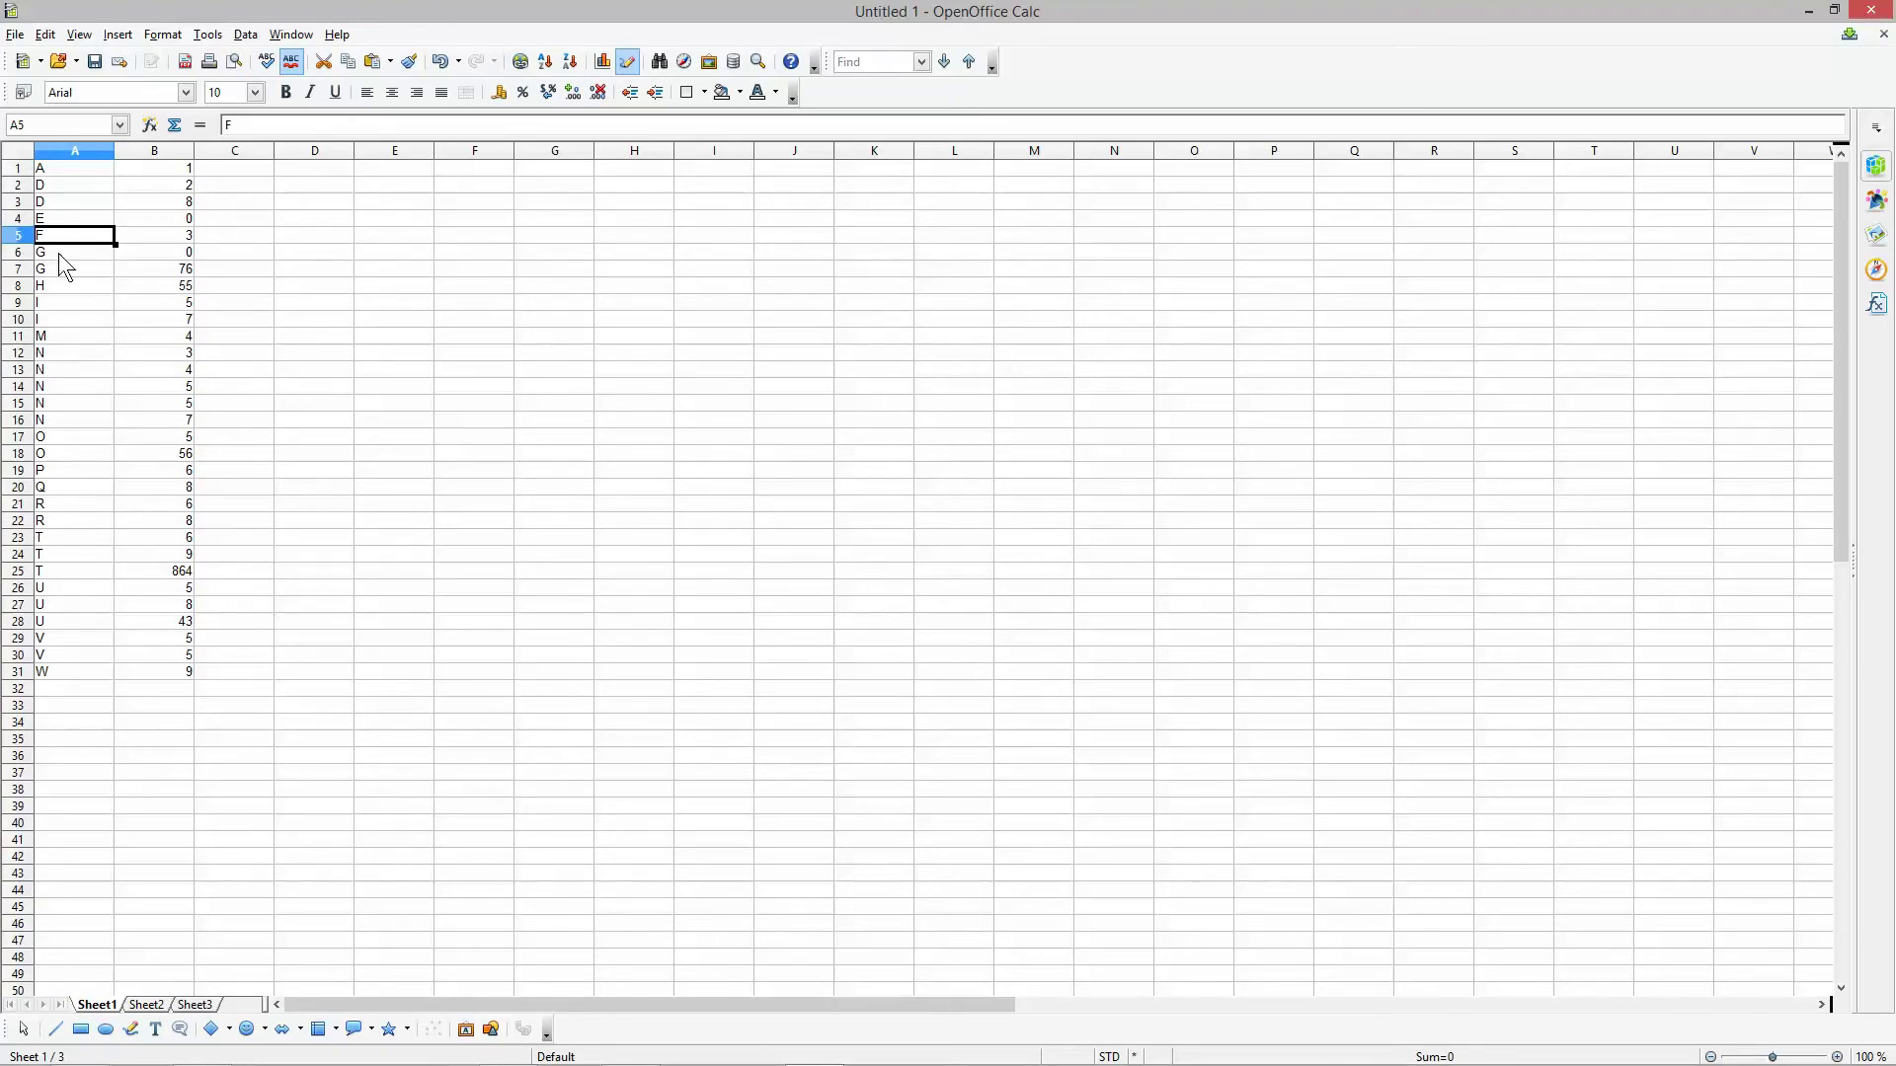
click(71, 335)
click(77, 370)
click(84, 471)
click(87, 504)
click(90, 538)
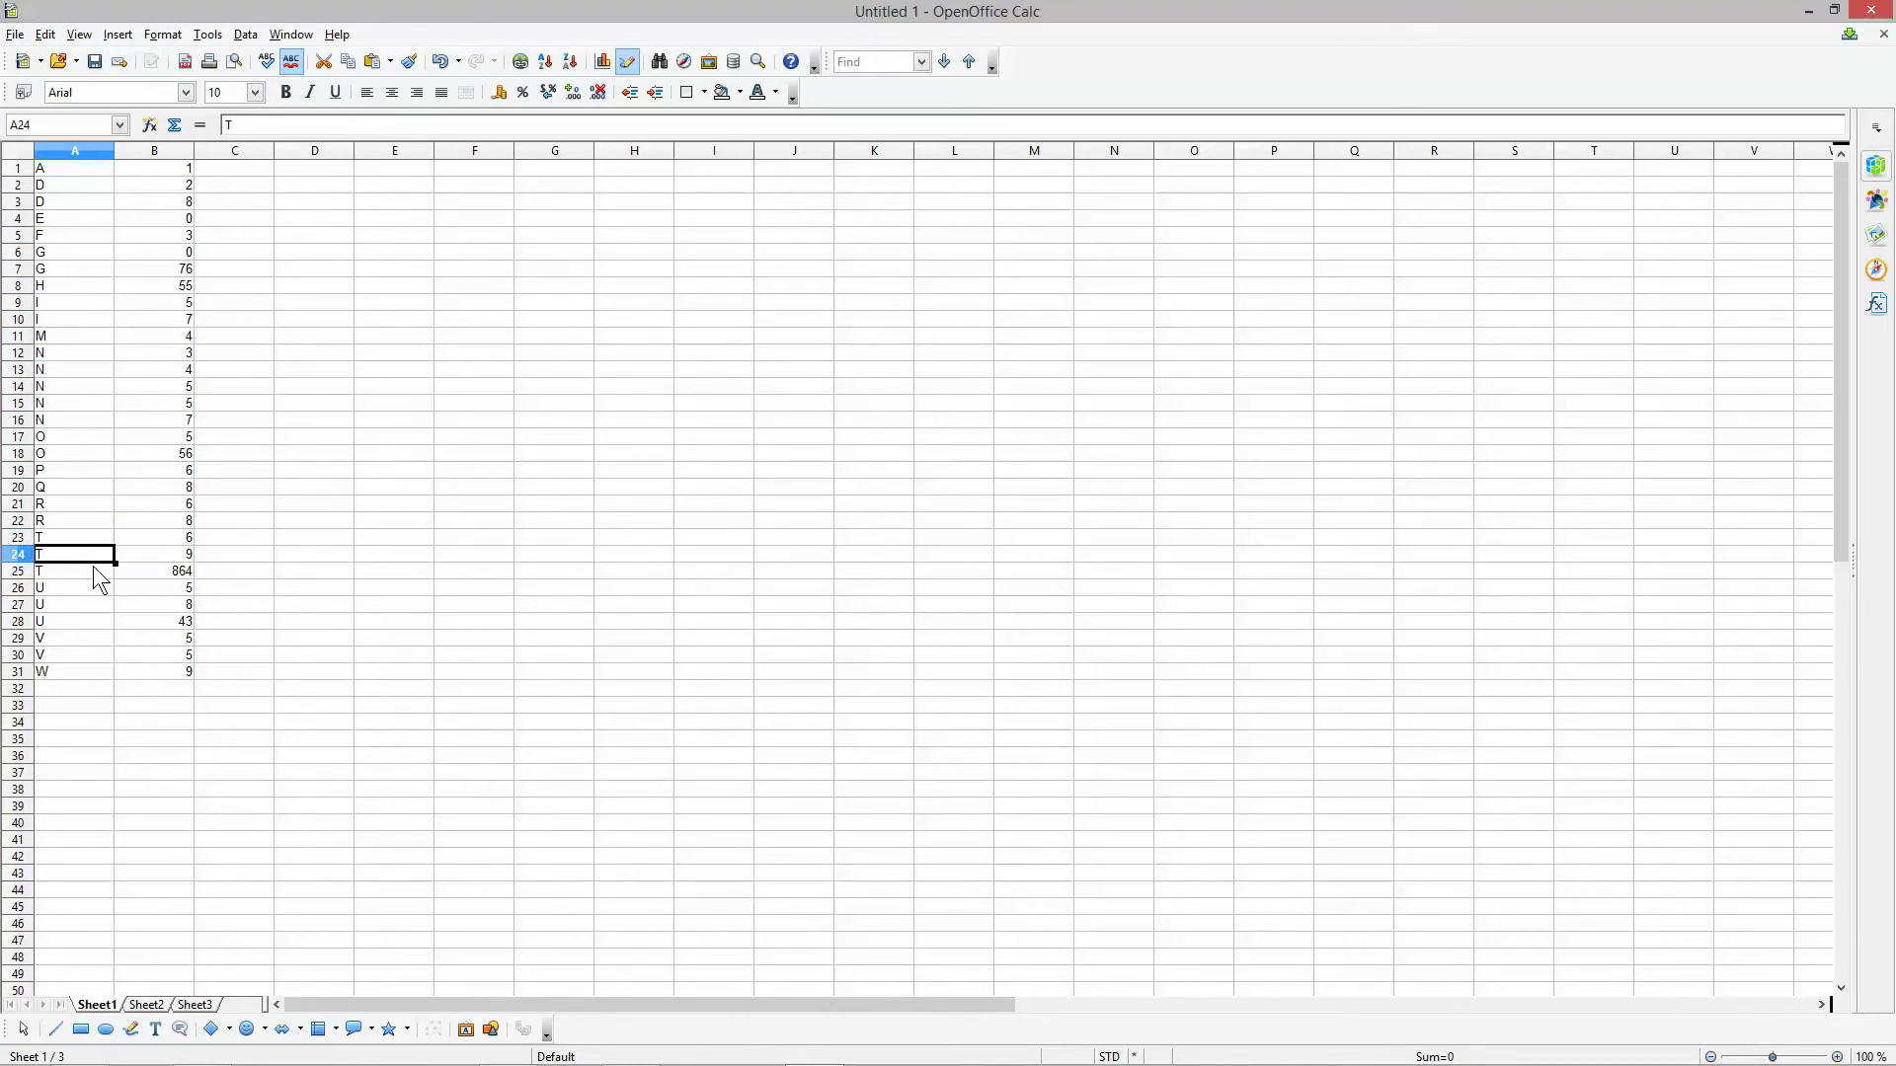
click(92, 587)
click(93, 622)
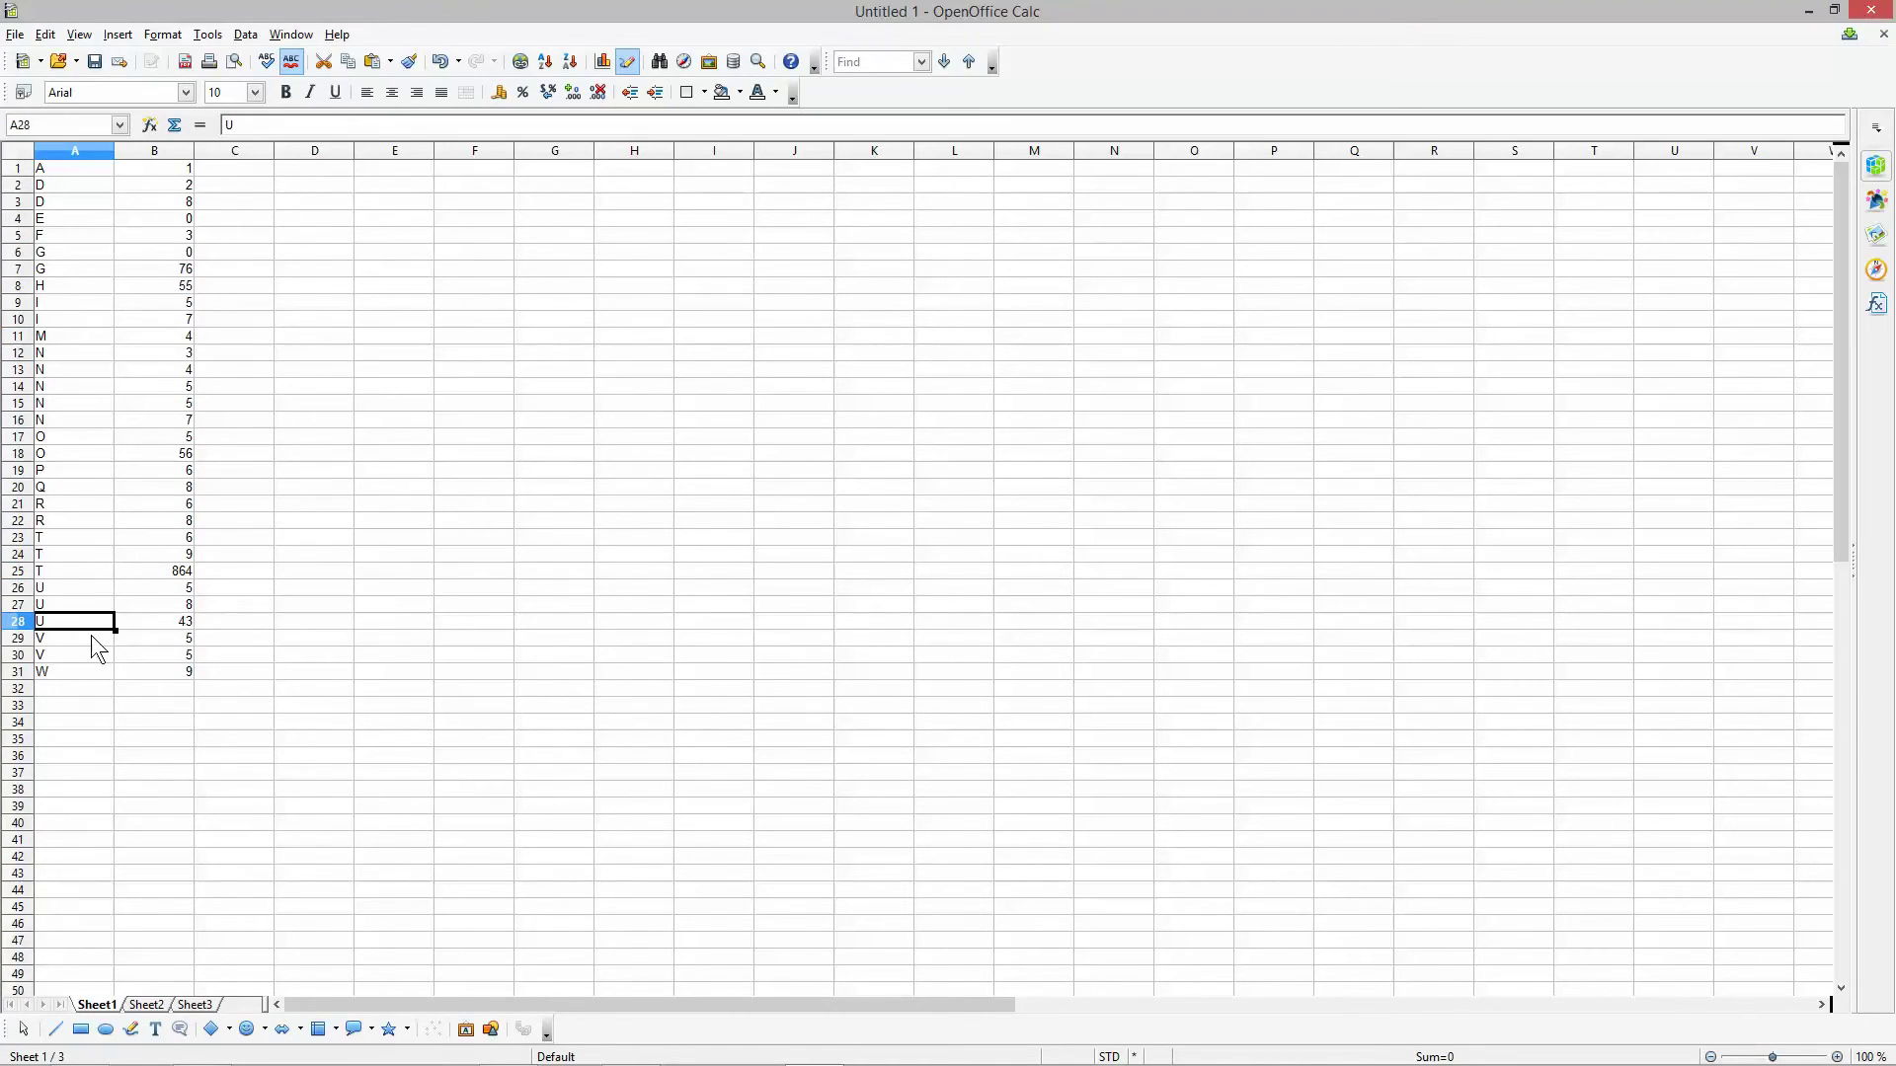
click(44, 355)
drag(43, 359, 145, 414)
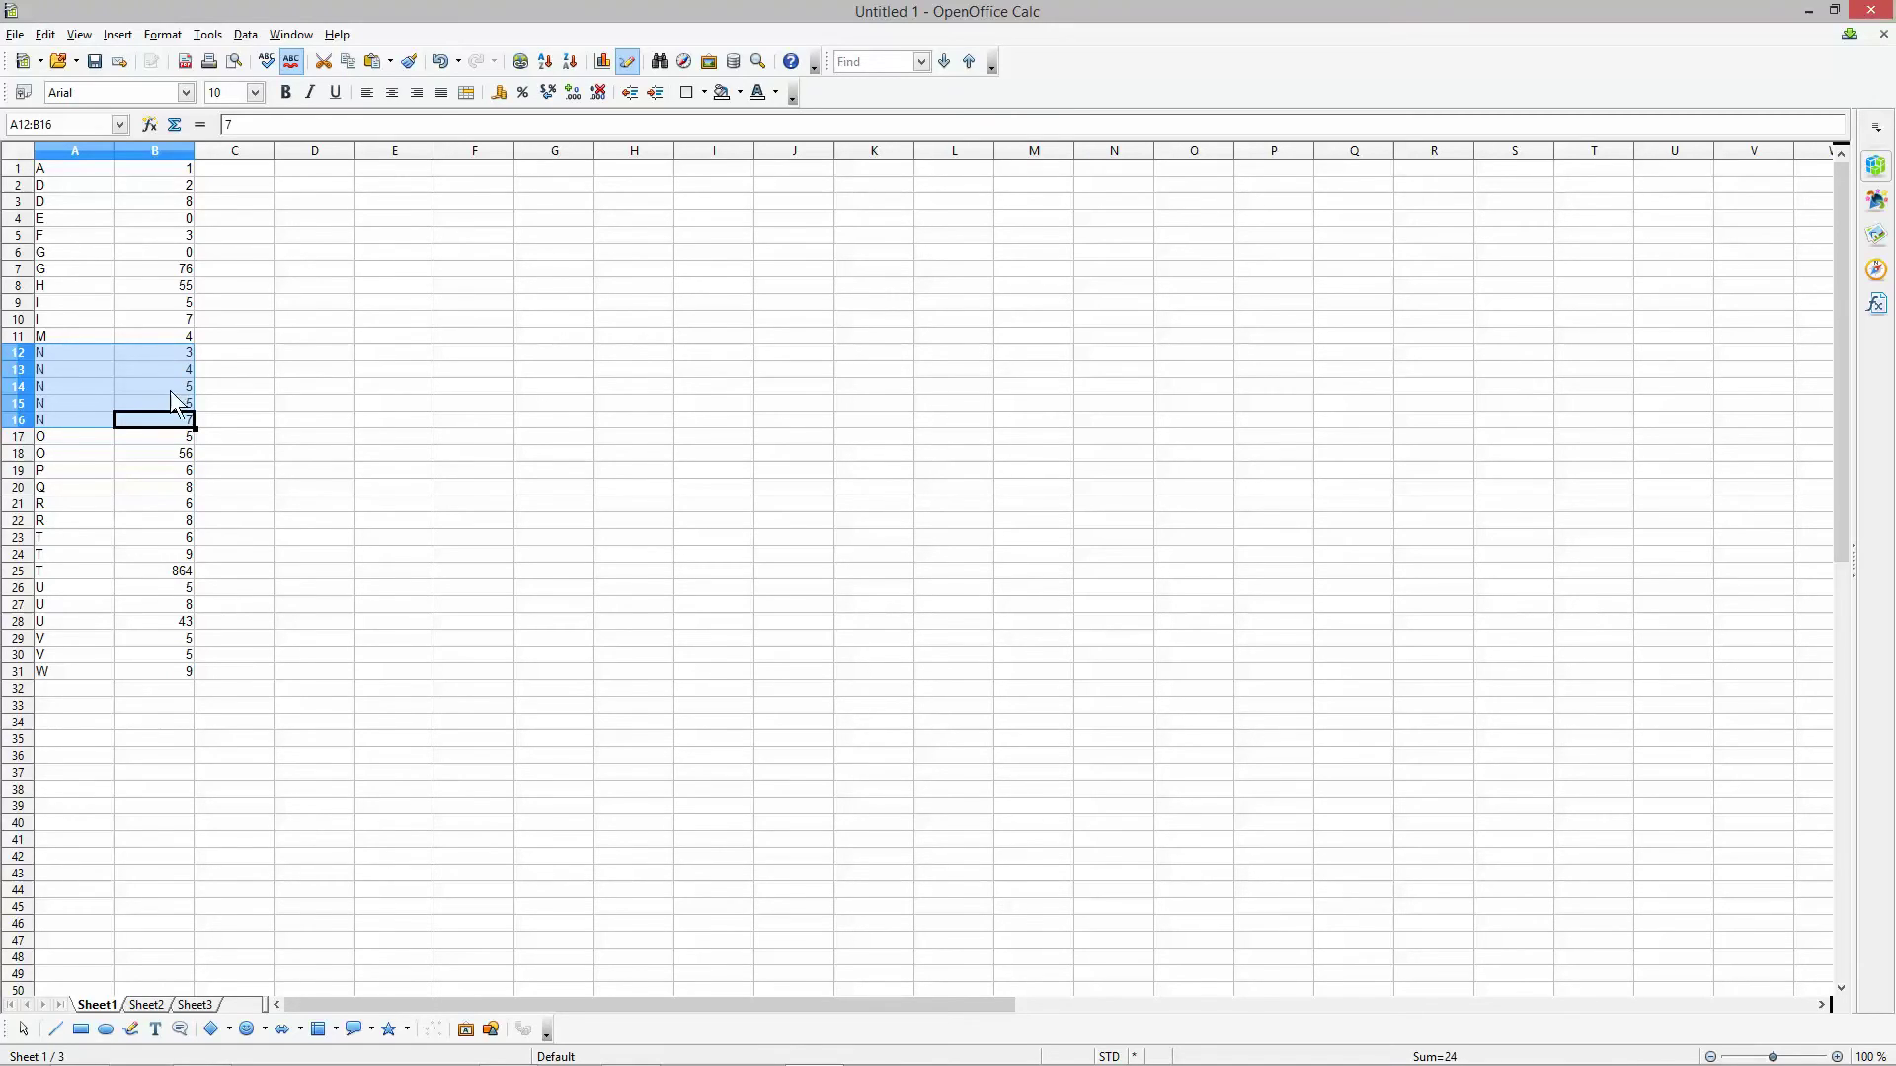
drag(62, 150, 127, 146)
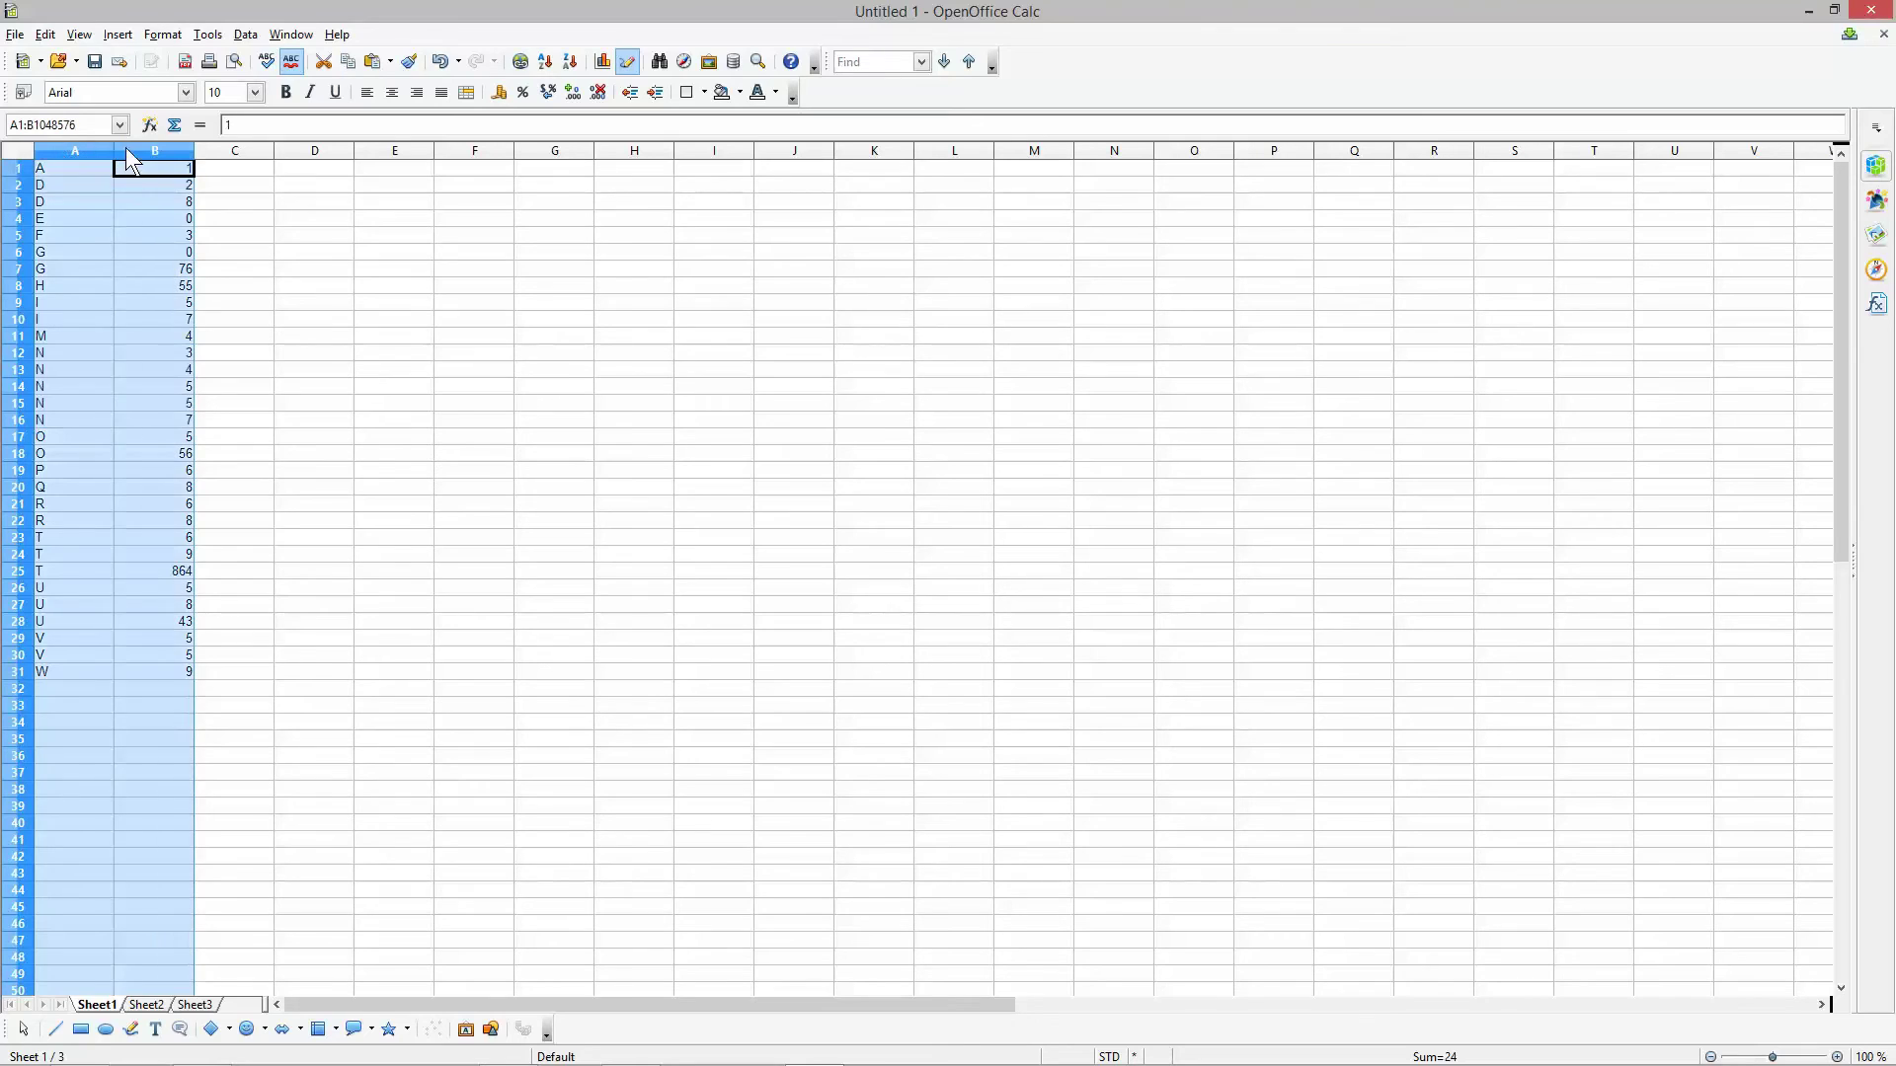
Re-sort with Column A ascending and Column B descending, then select the N group's numbers B12:B16.
click(260, 39)
click(269, 104)
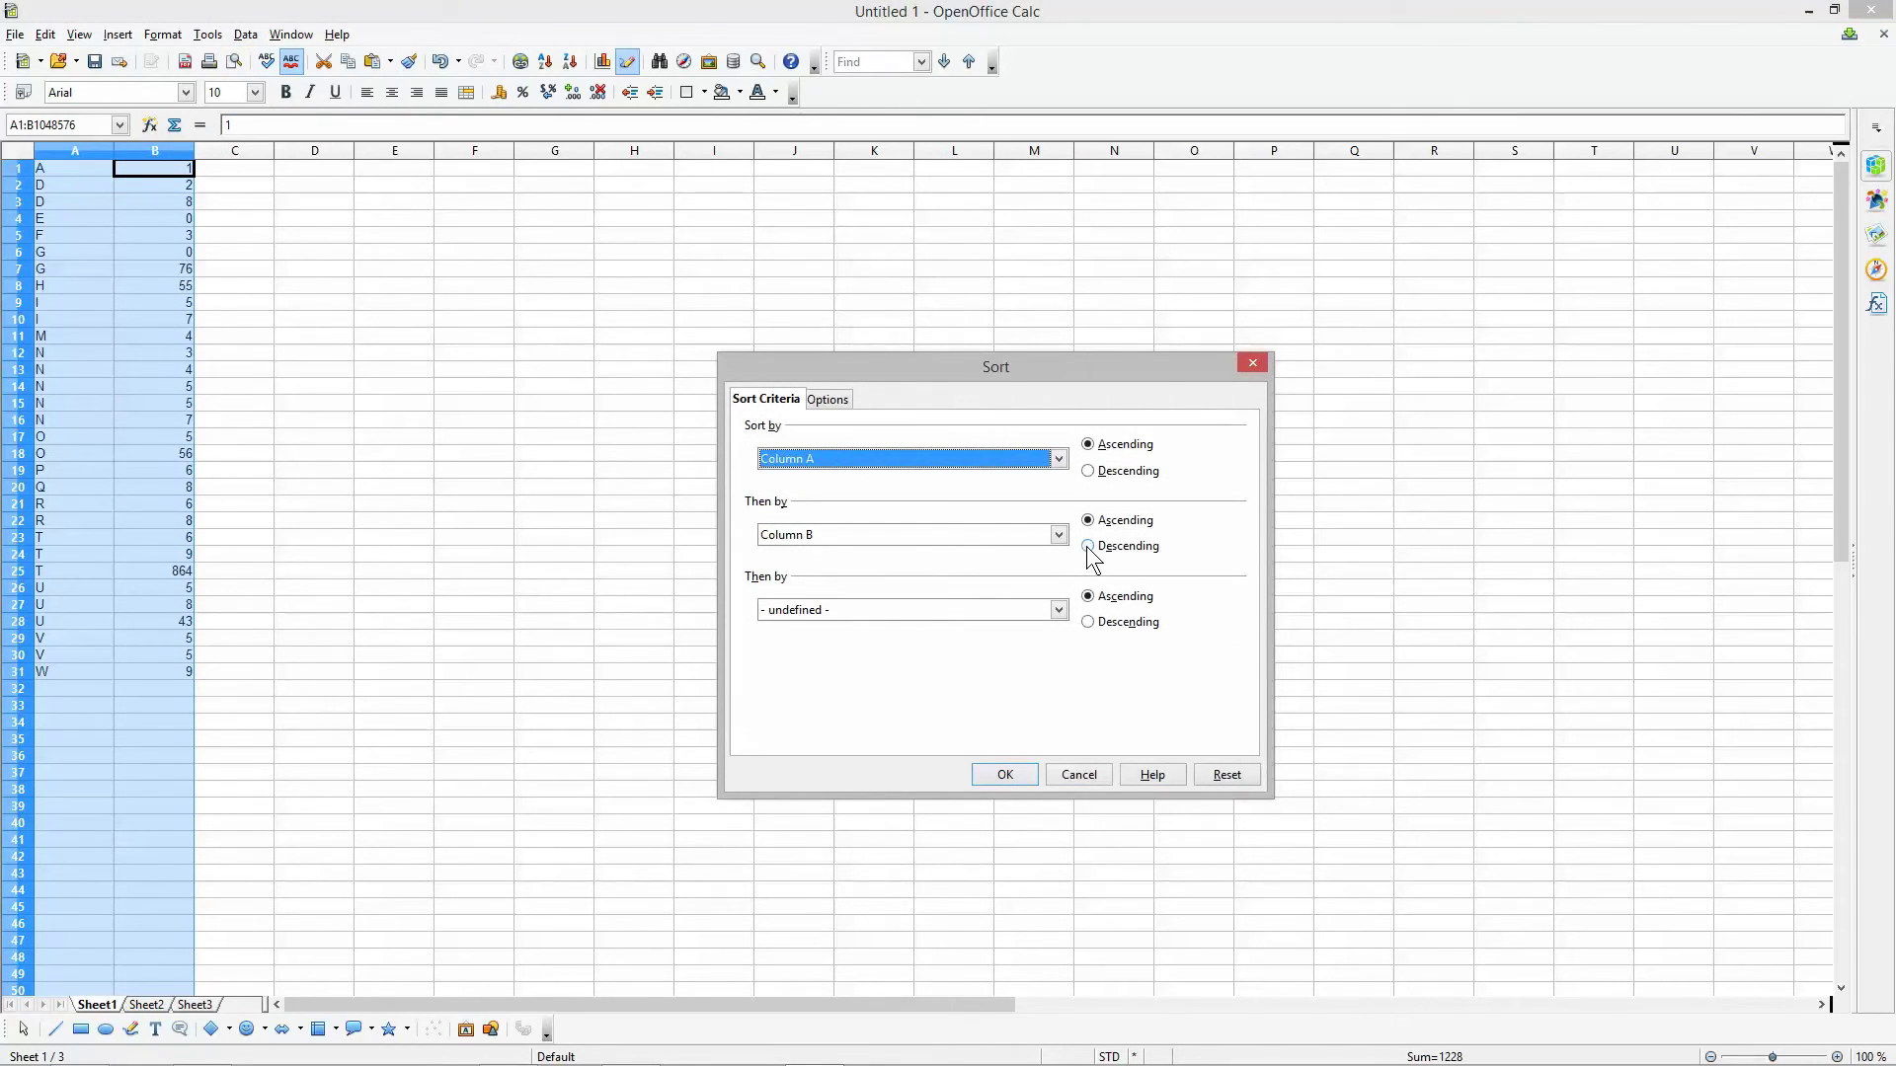
click(1087, 546)
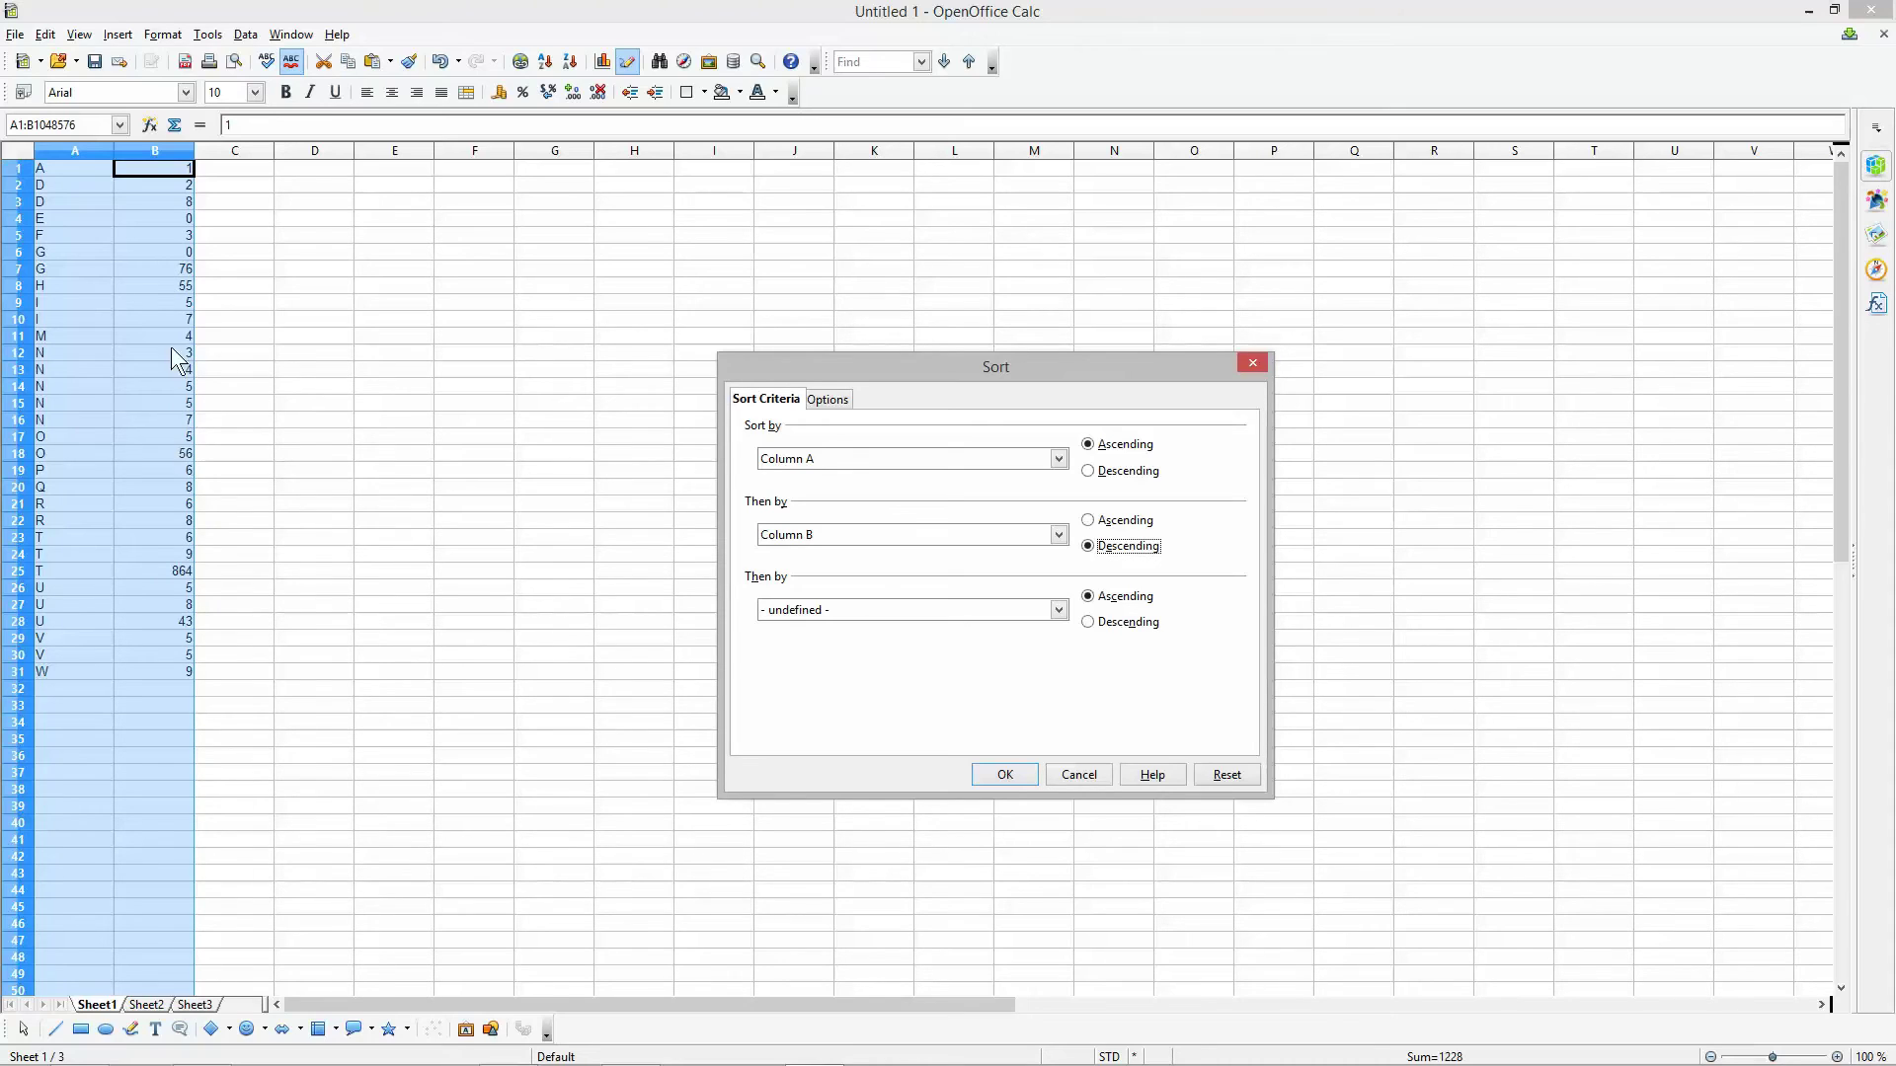
click(1005, 774)
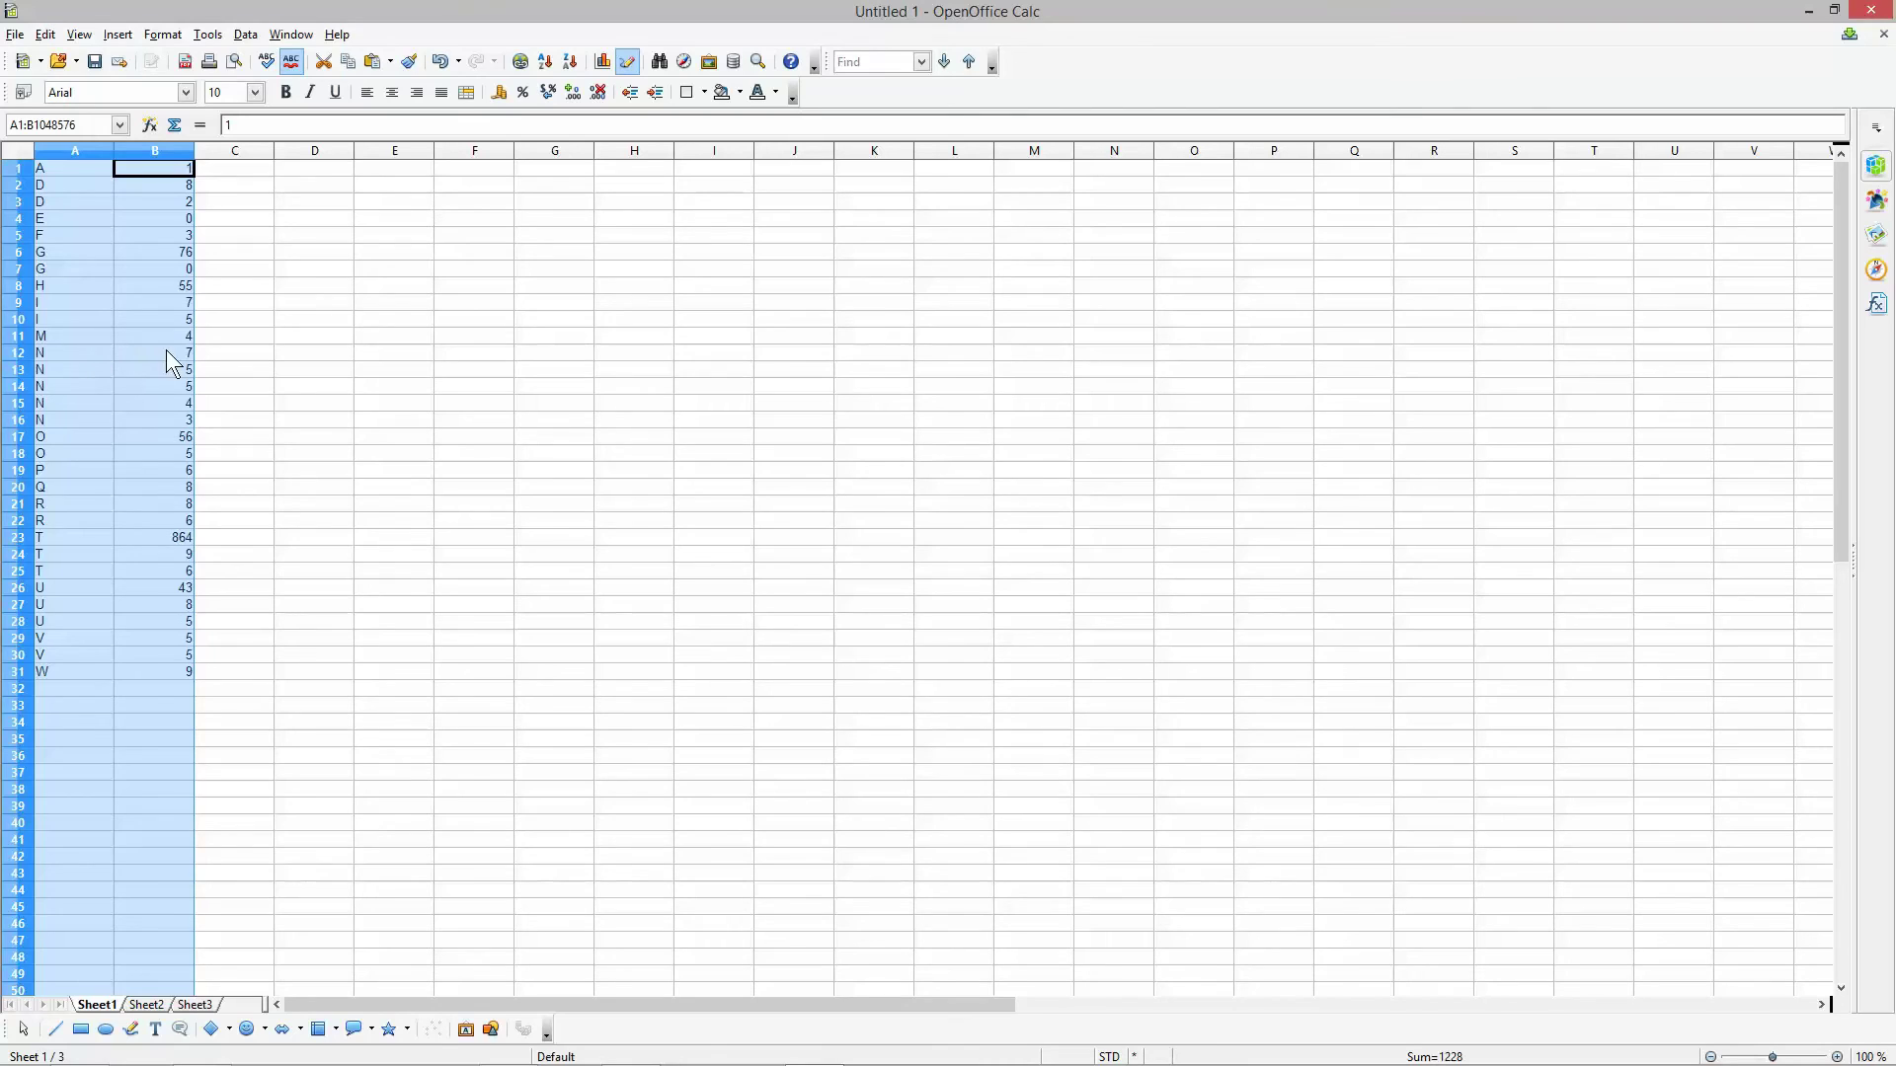
drag(166, 349, 174, 423)
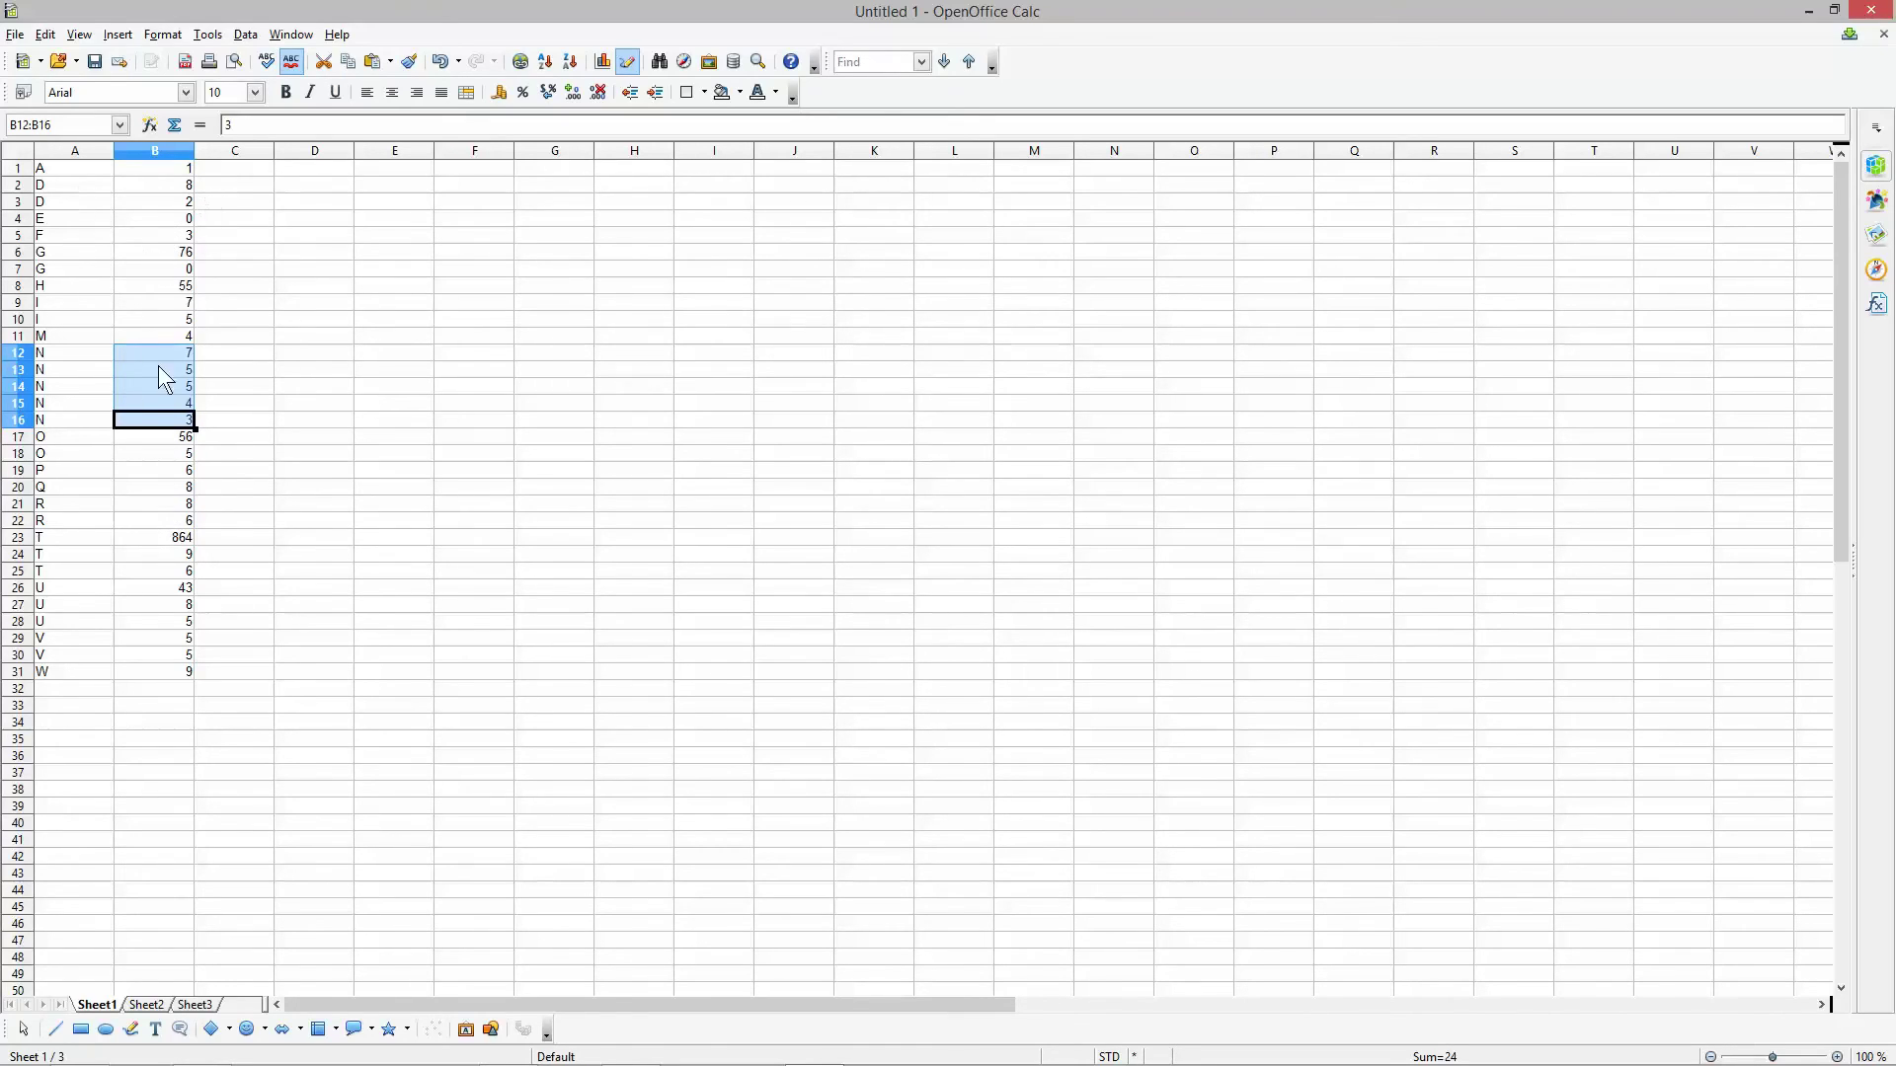
drag(69, 145, 804, 146)
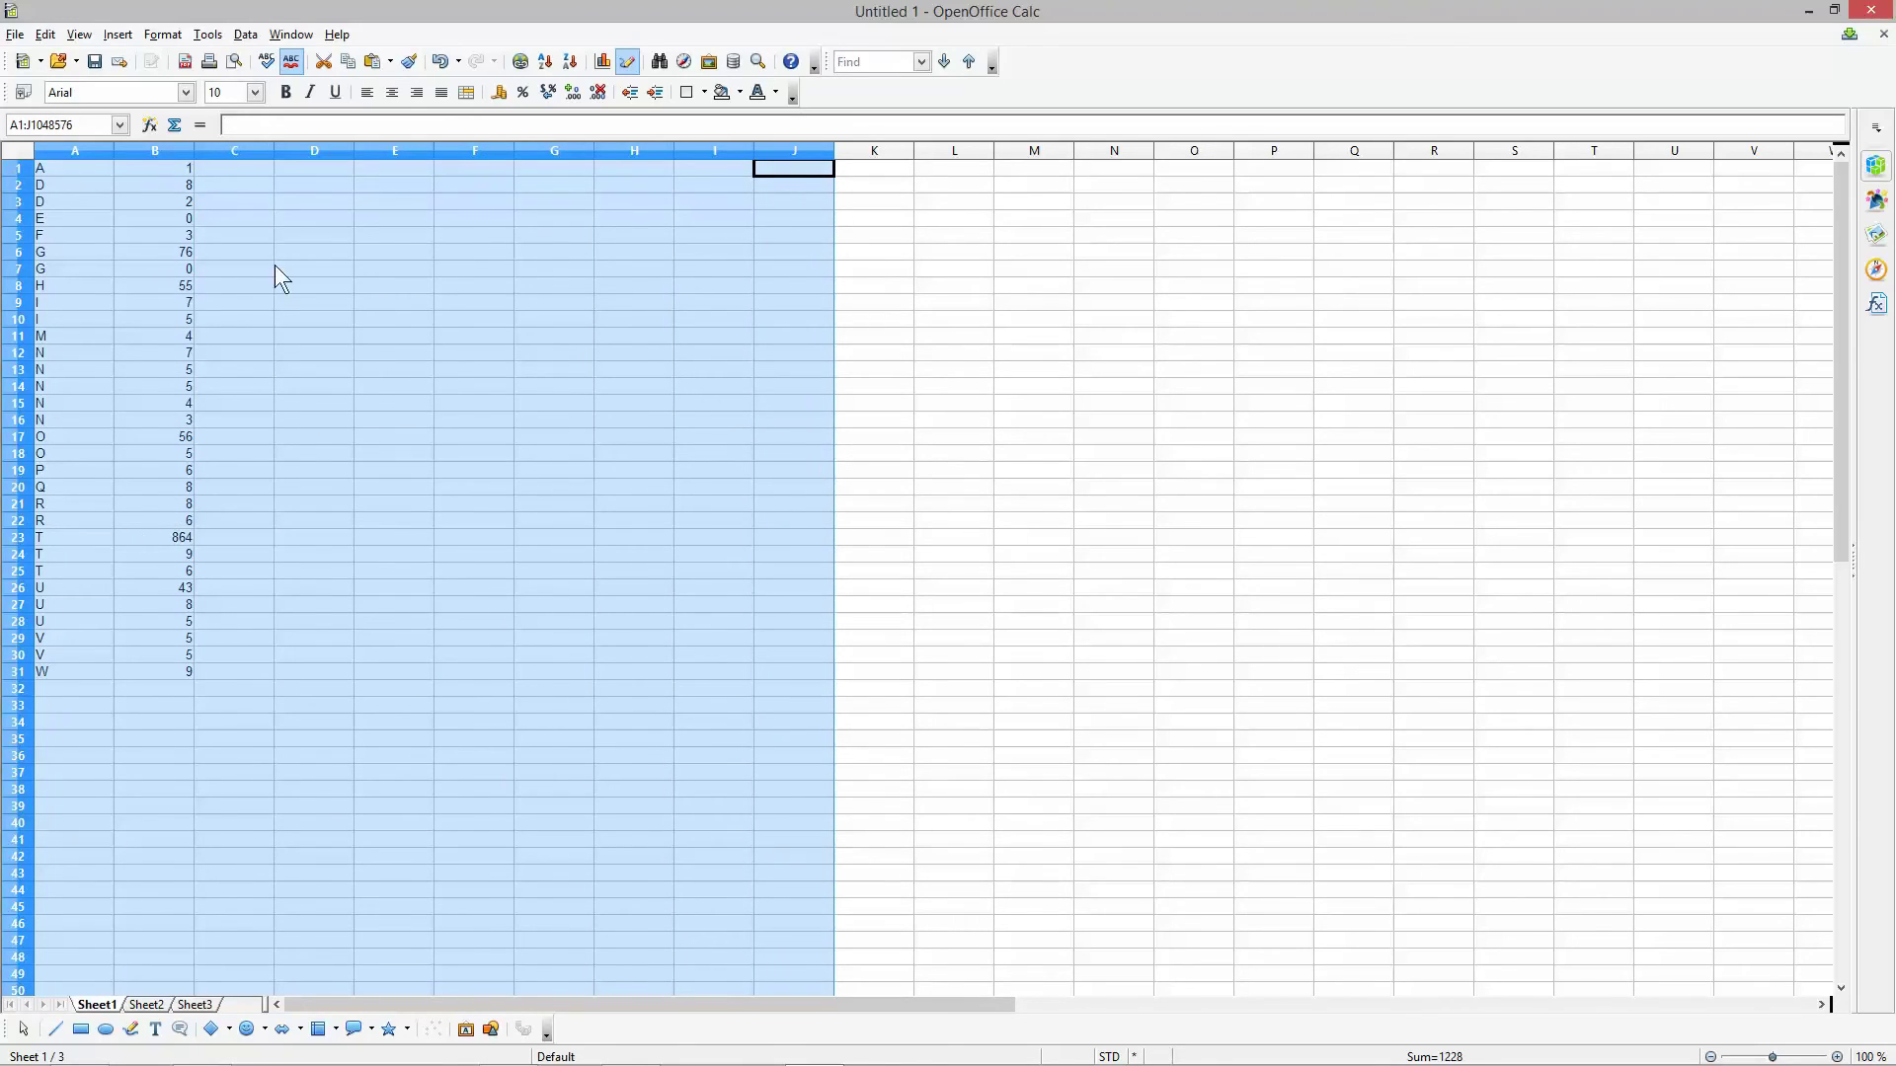